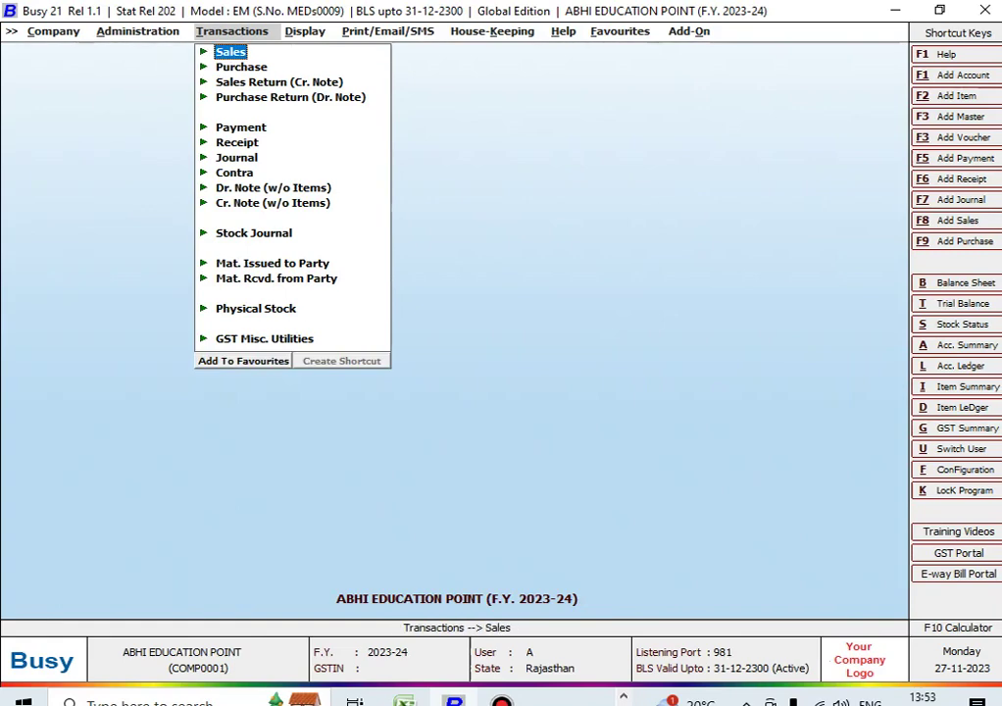
Start a payment voucher in the Main series dated 01-10-2023, with GST nature Not Applicable and the voucher number left blank.
key(Down)
key(Down)
key(Down)
key(Down)
key(Return)
key(Return)
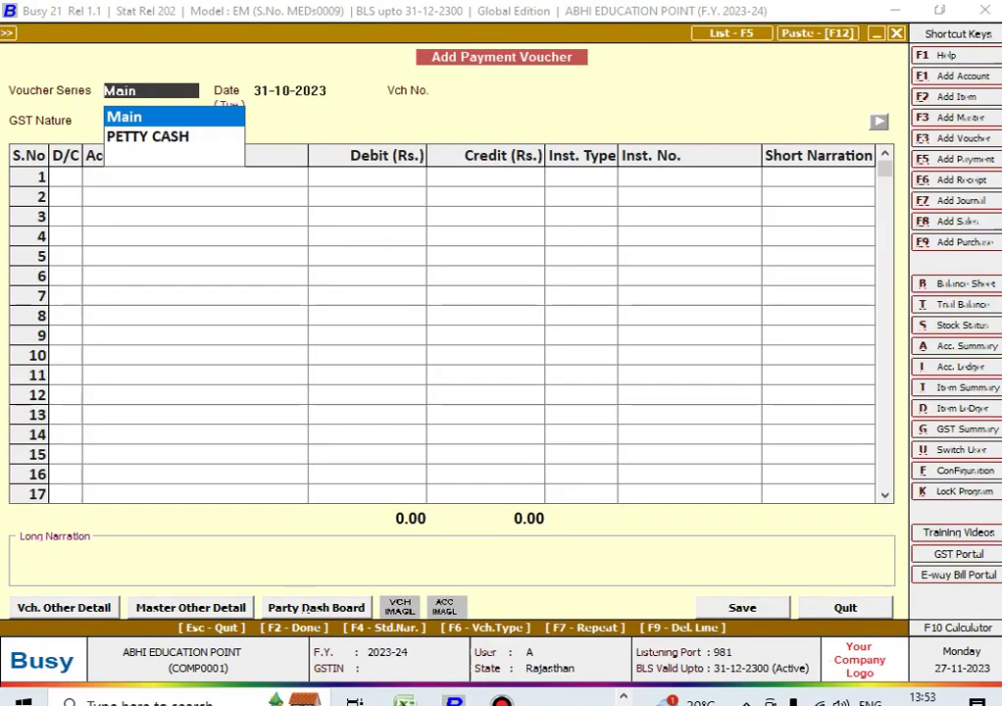
key(Return)
text(1-)
key(Return)
key(Return)
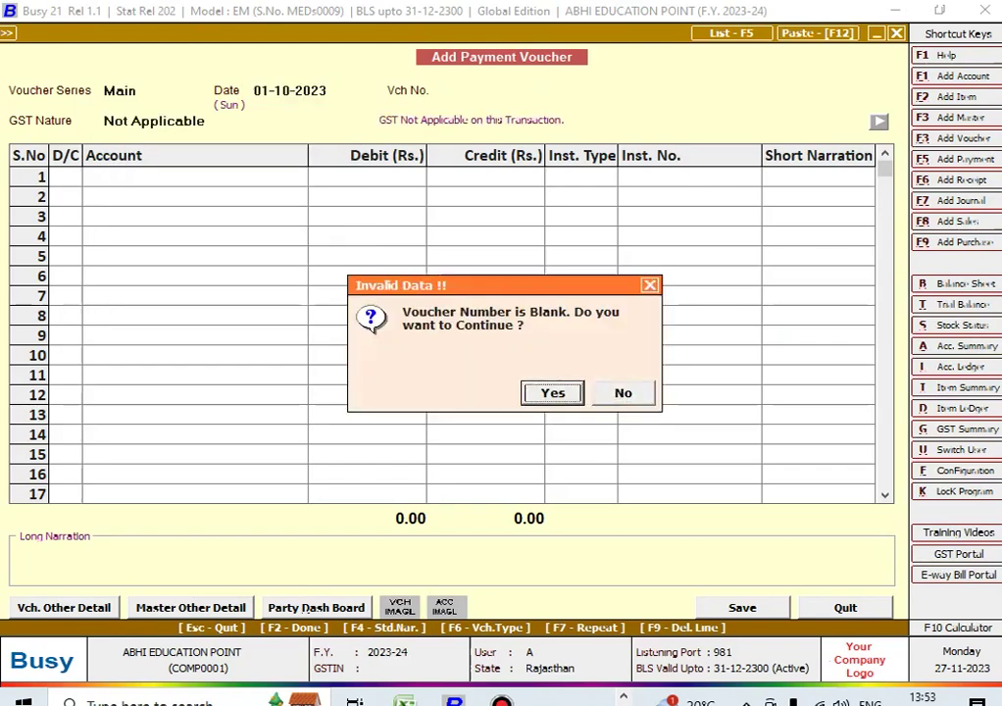
key(Return)
Debit PETROL EXPENSES and credit Cash with 100, then save the payment voucher and leave voucher entry.
key(Return)
text(pET)
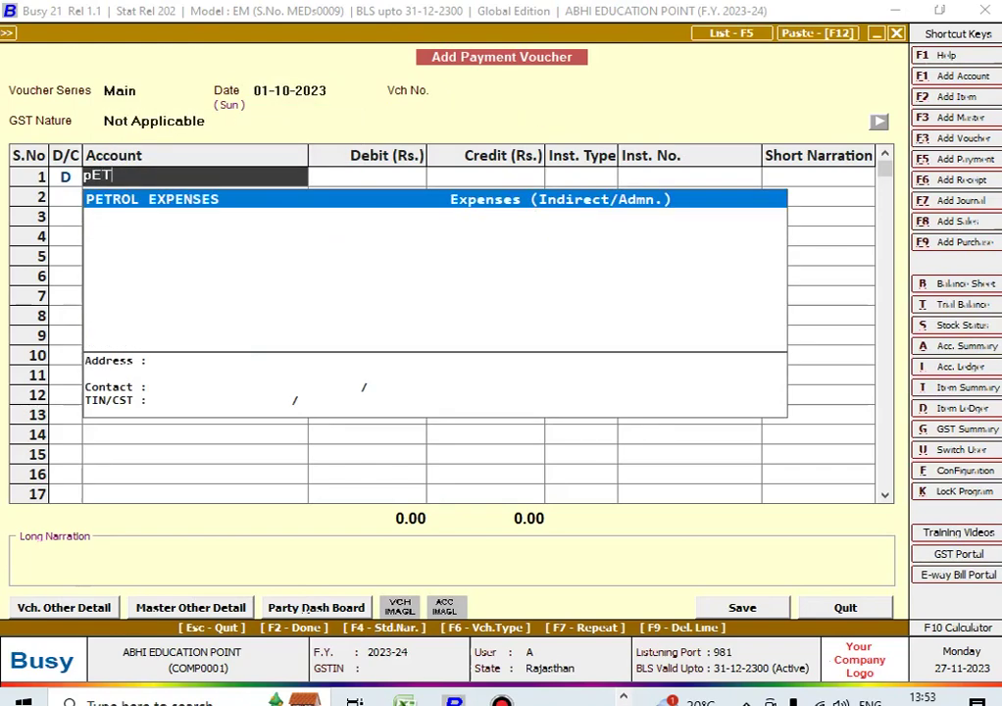
key(Return)
text(100)
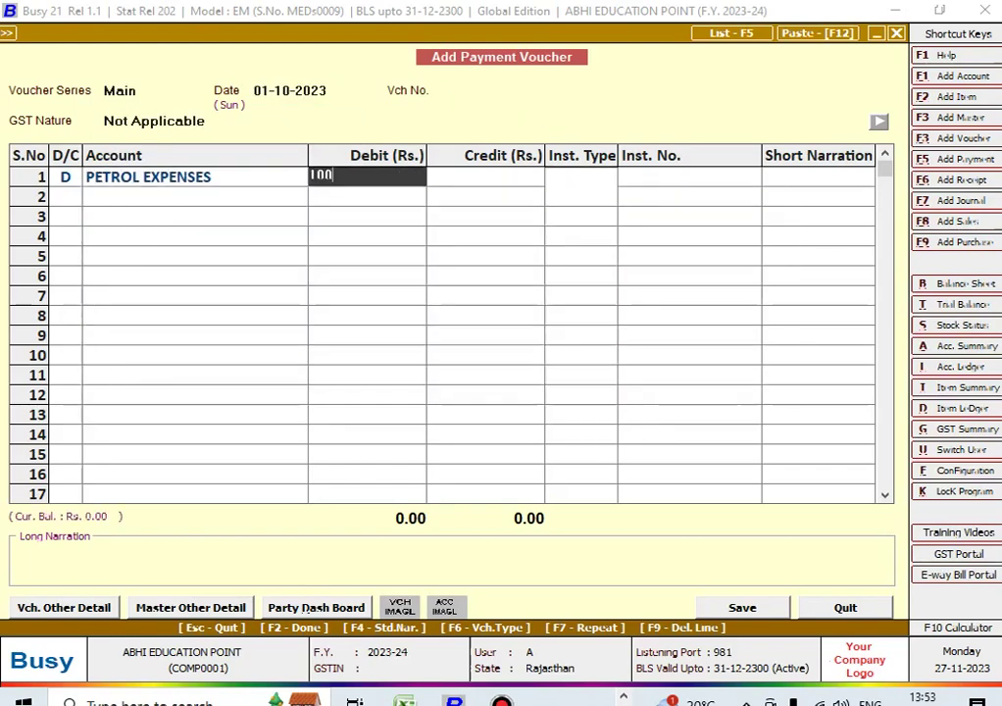
key(Return)
key(Return)
key(Return)
key(Return)
key(Return)
key(Return)
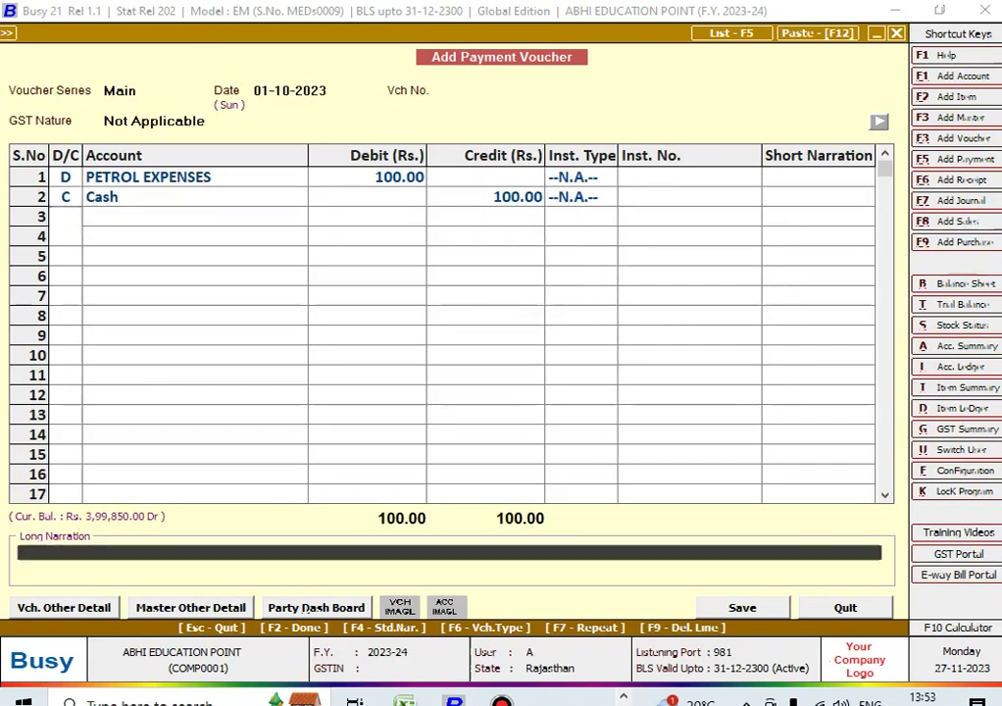
key(Return)
key(Return)
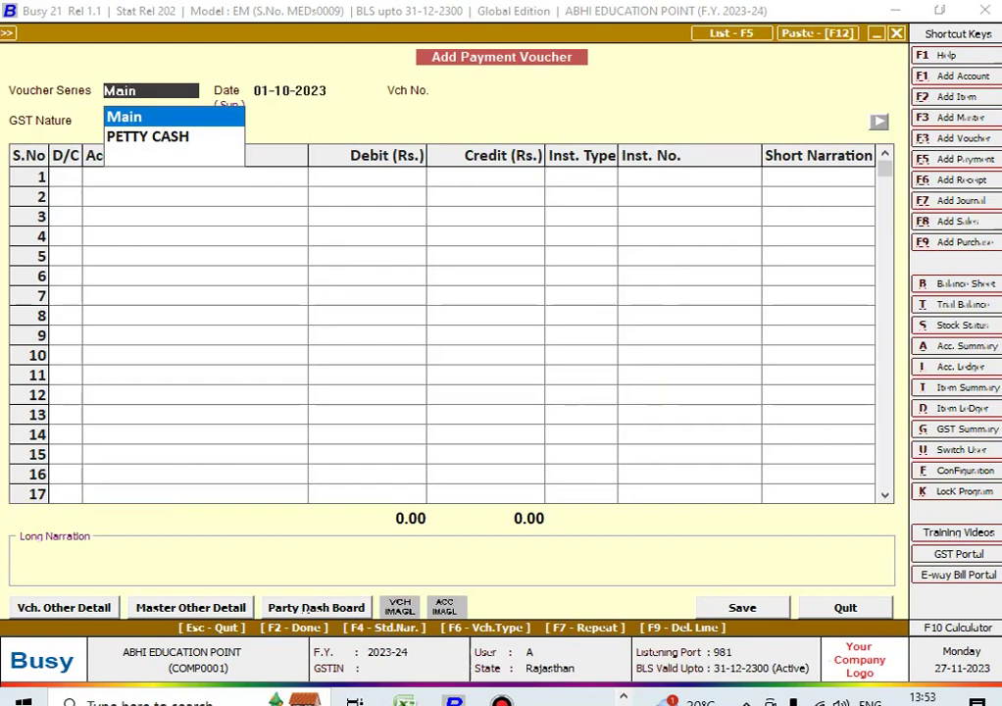
key(Escape)
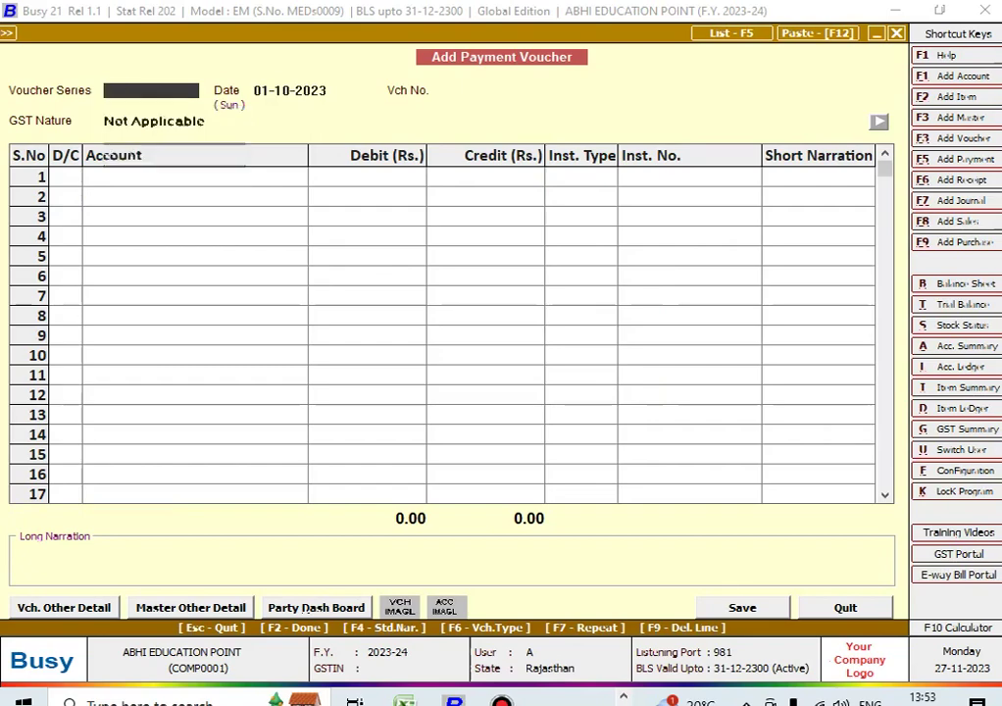
key(Escape)
key(Escape)
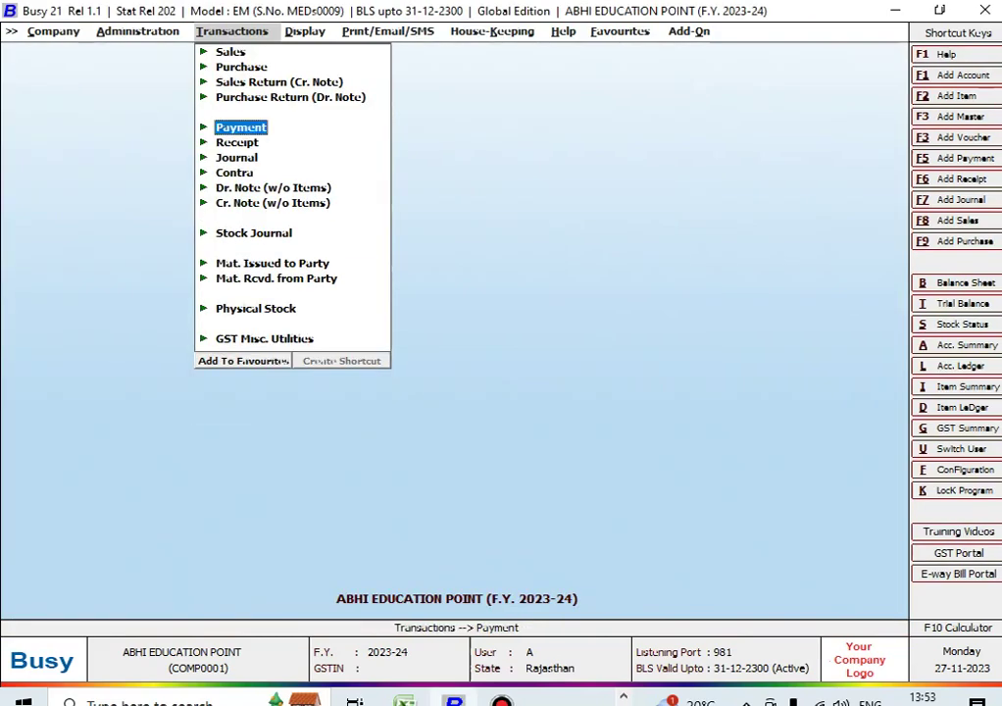
Open the Voucher Replication utility from the administration's bulk updations.
key(Left)
key(Right)
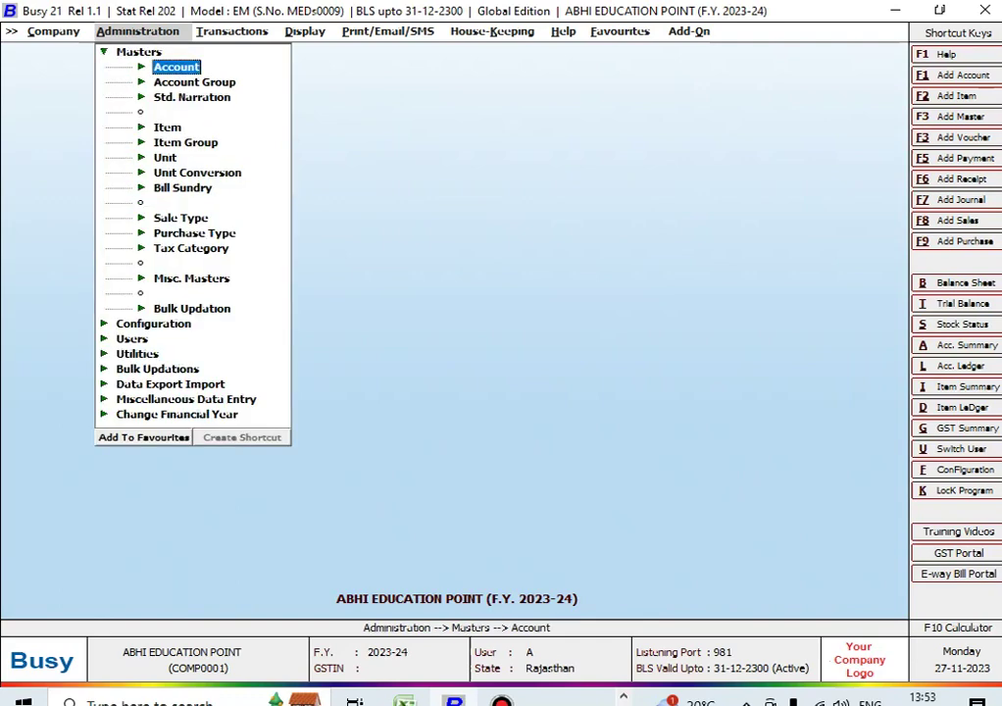
key(Down)
key(Down)
key(Down)
key(Down)
key(Down)
key(Down)
key(Down)
key(Down)
key(Down)
key(Down)
key(Down)
key(Down)
key(Down)
key(Down)
key(Down)
key(Down)
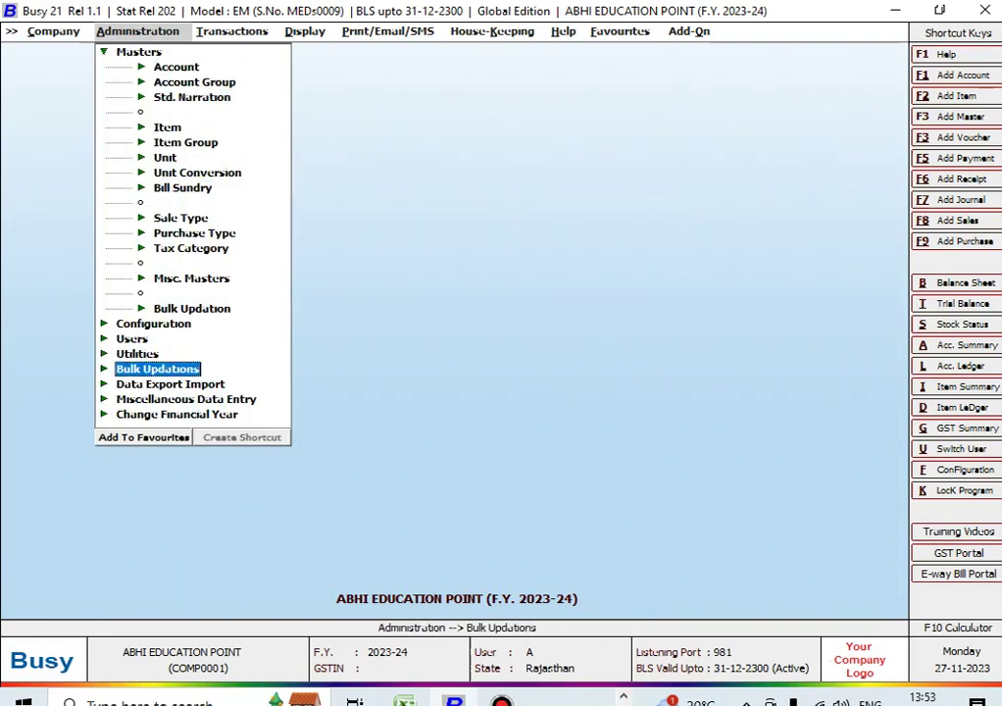
key(Right)
key(Down)
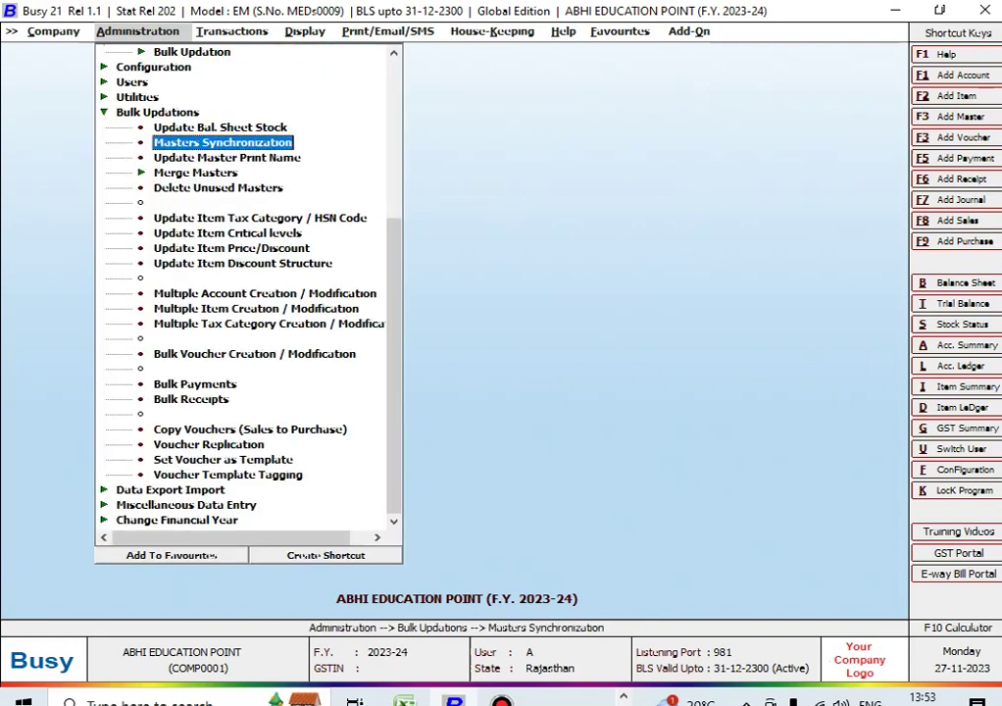
key(Down)
key(Down)
key(Down)
key(Down)
key(Down)
key(Down)
key(Down)
key(Down)
key(Down)
key(Down)
key(Down)
key(Down)
key(Down)
key(Down)
key(Down)
key(Down)
key(Up)
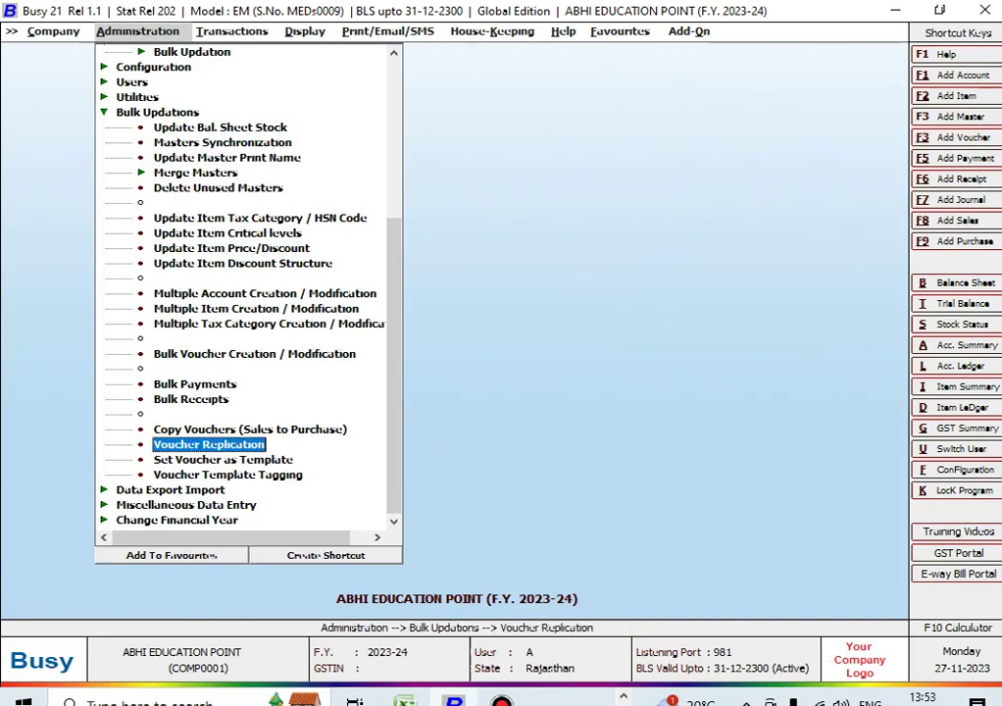
key(Return)
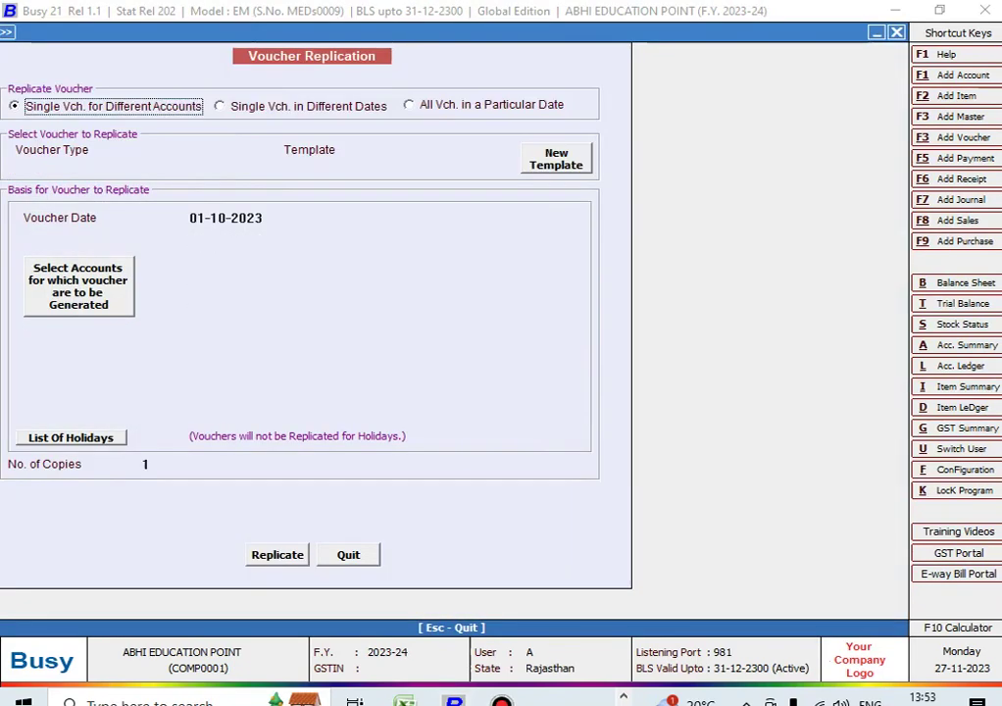
Set replication to a single voucher in different dates for the Payment voucher type and agree to create a template.
click(218, 106)
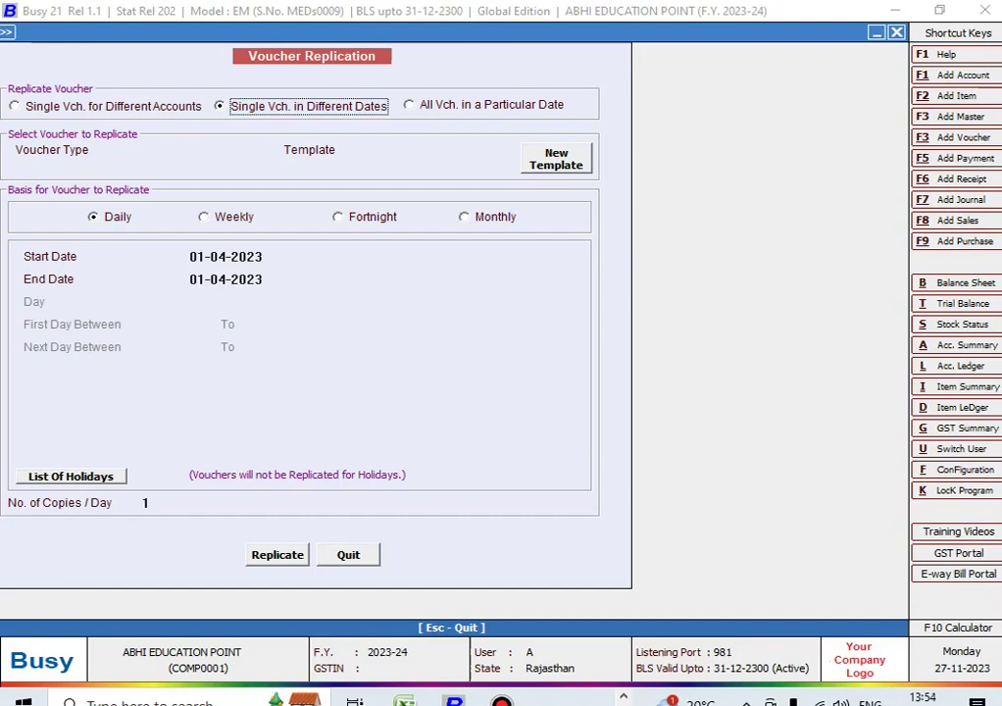
click(193, 149)
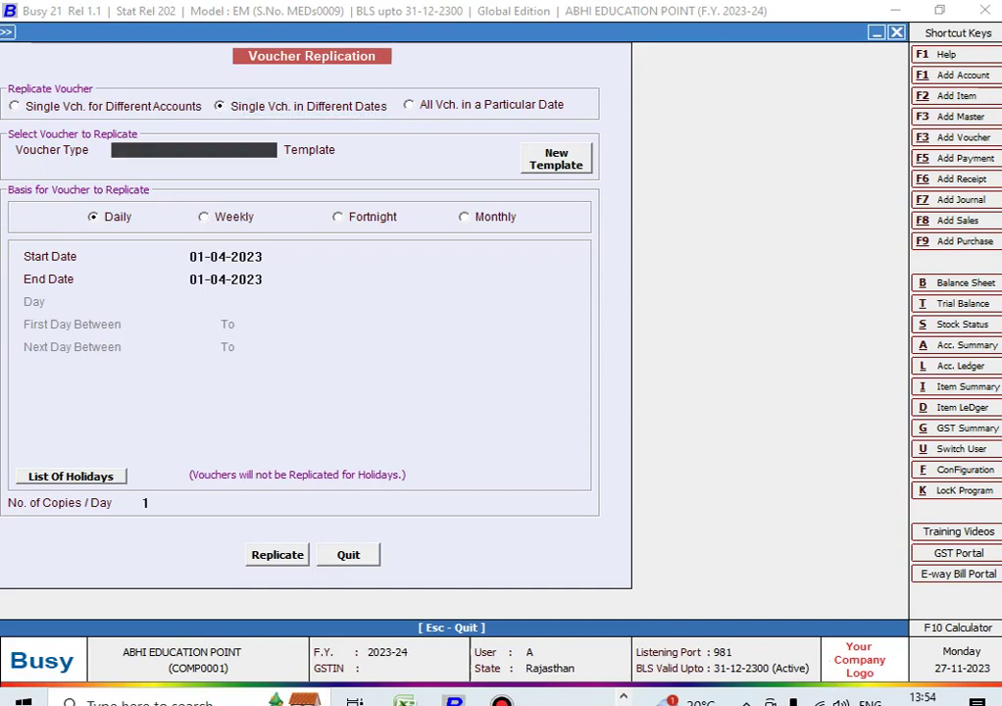
text(Pa)
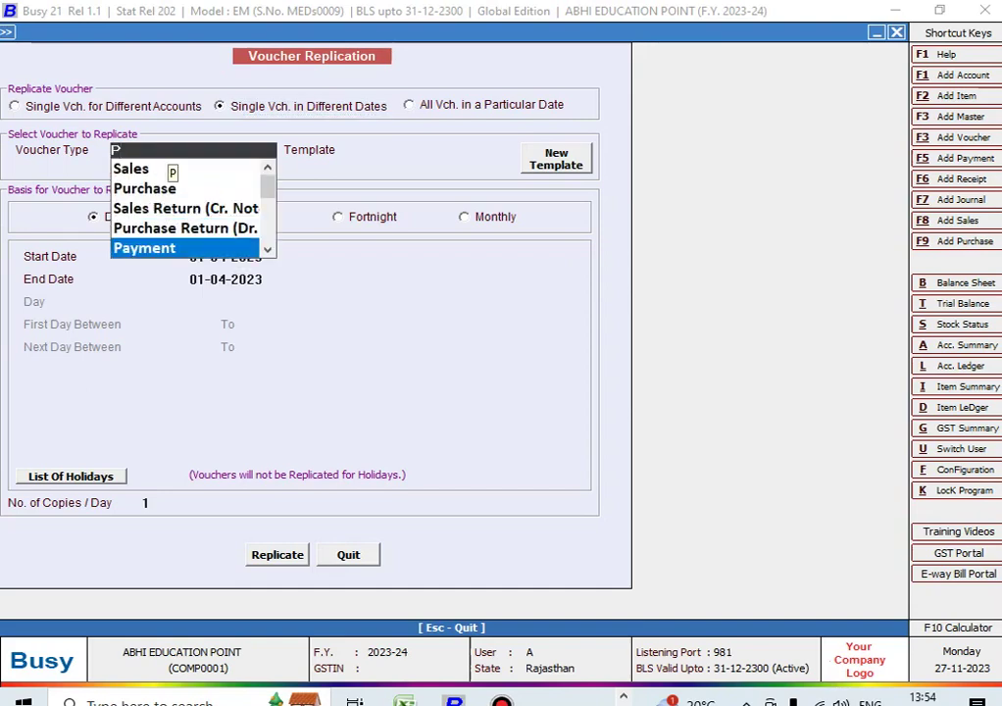
key(Return)
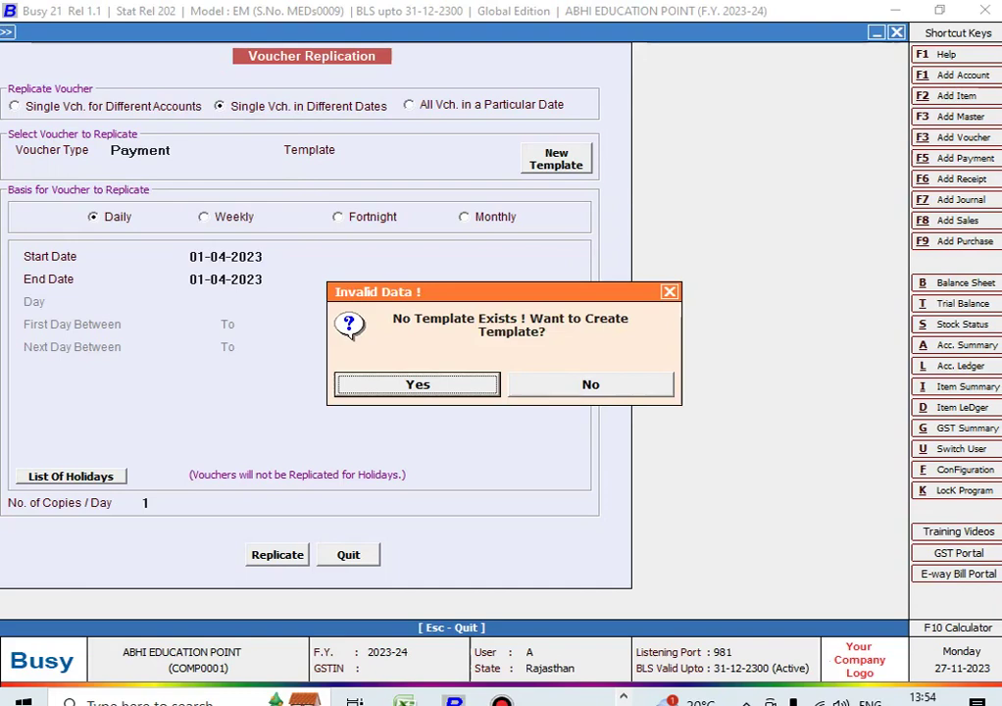
key(Return)
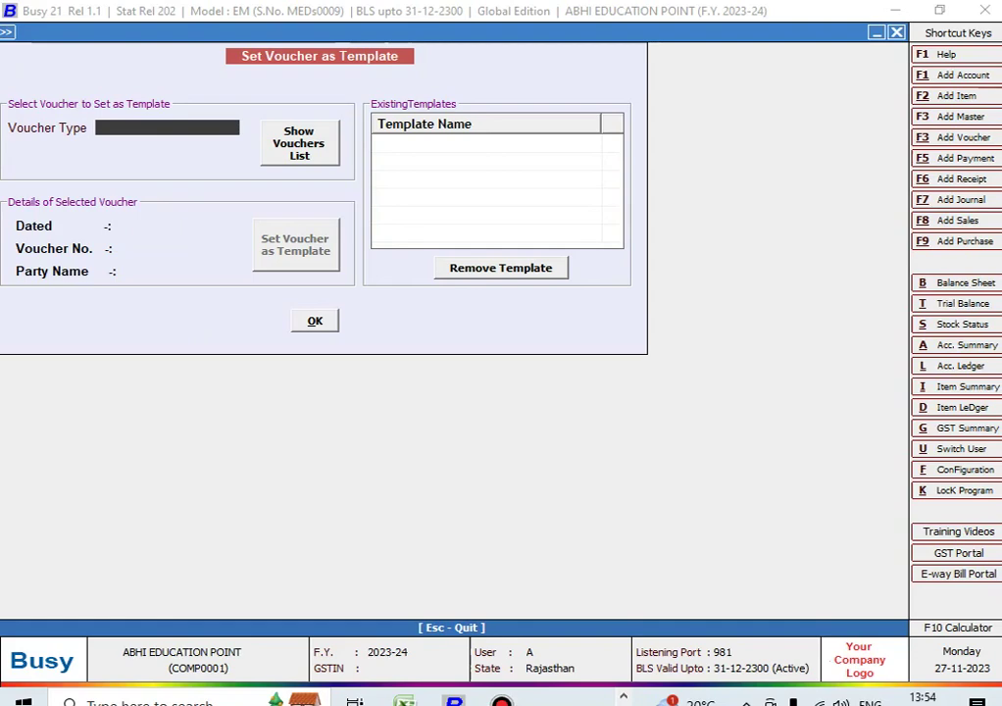
Choose Payment as the template's voucher type and list vouchers of all series from 01-10-2023 to 31-10-2023.
key(Return)
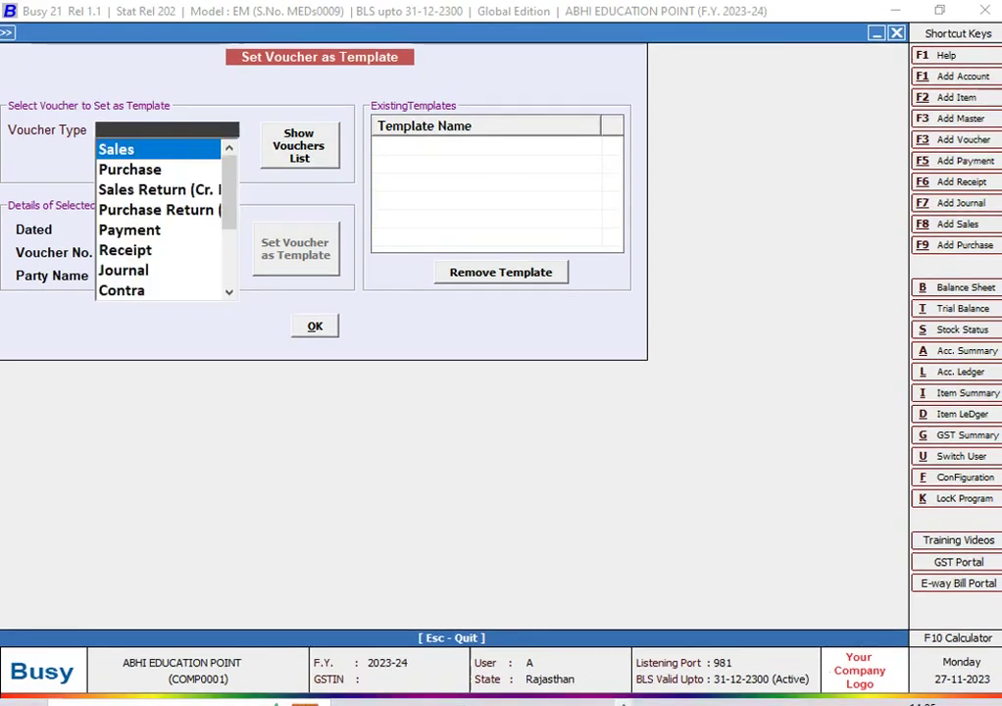
key(Down)
key(Down)
key(Down)
key(Down)
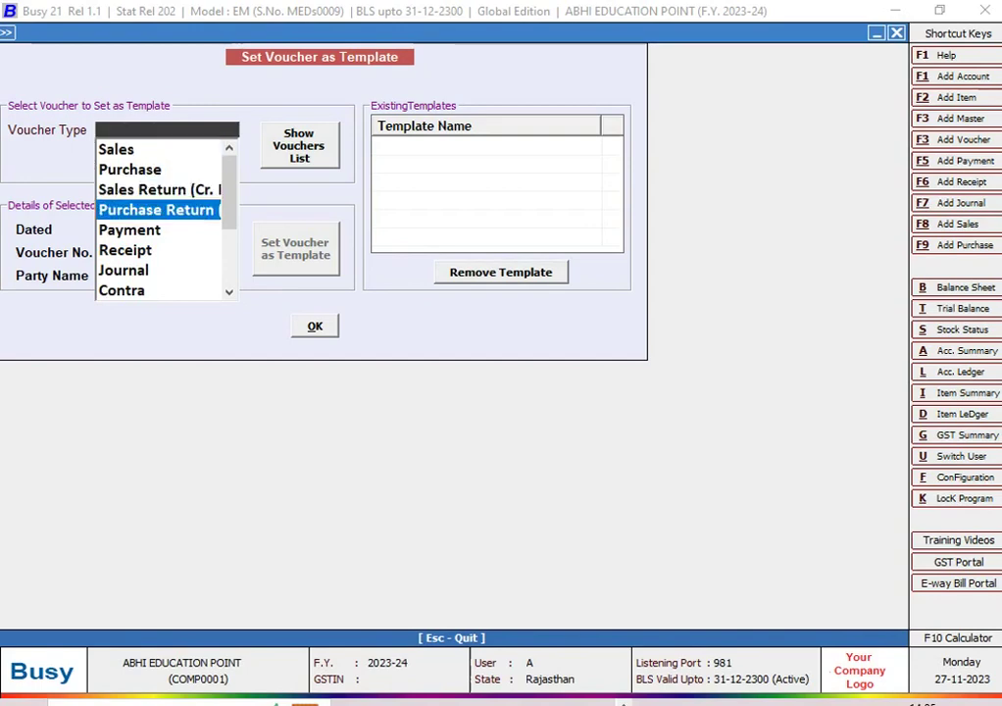
key(Return)
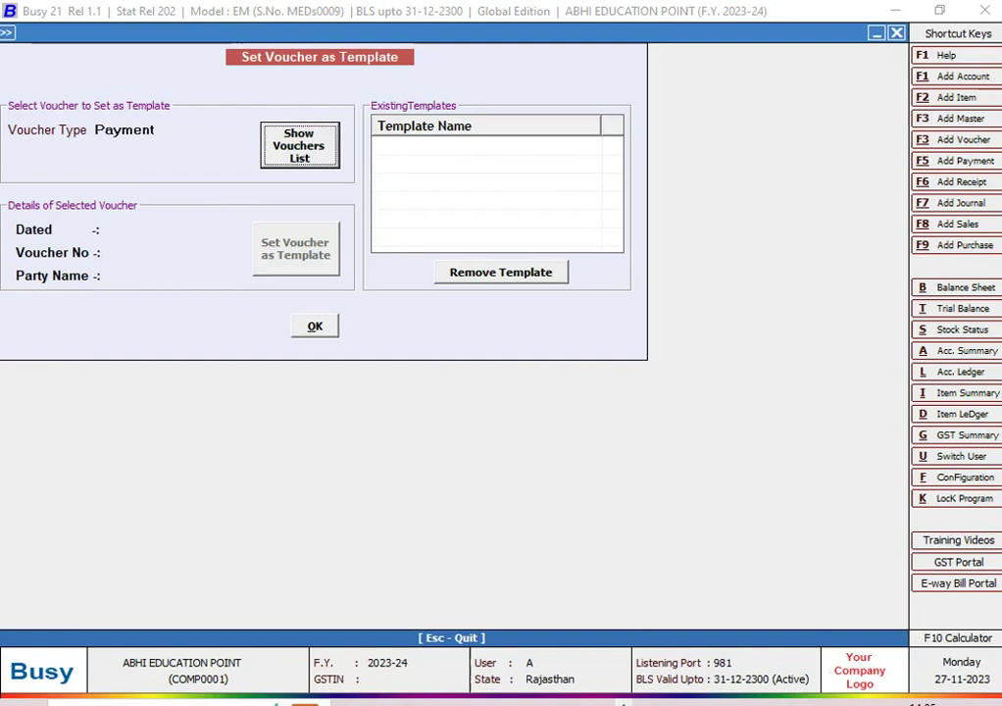
key(Return)
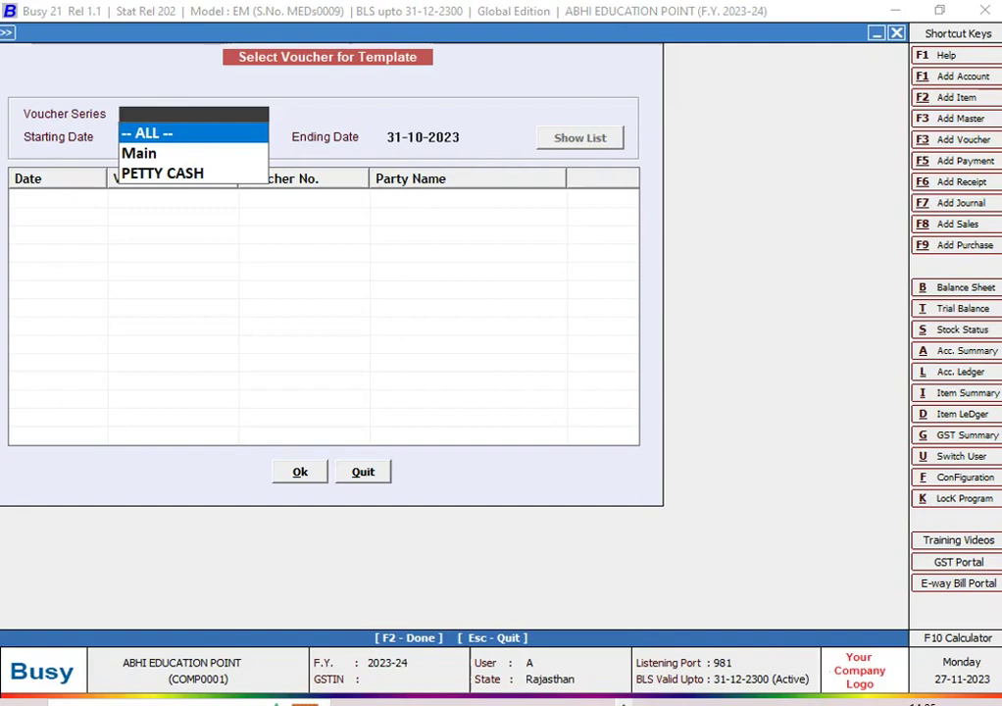
key(Return)
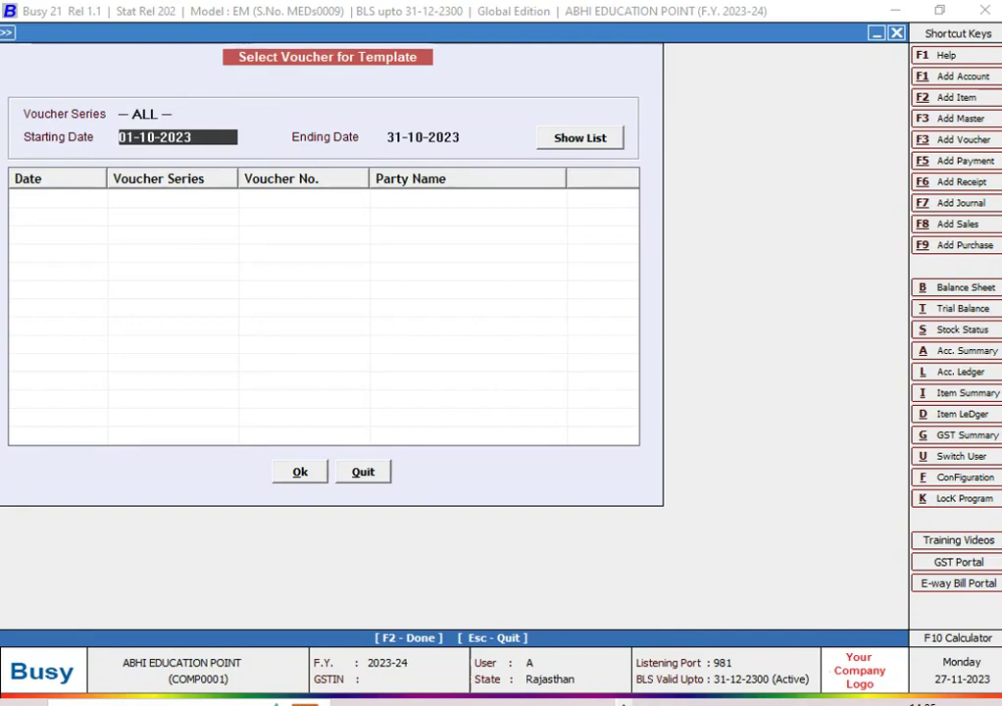
key(Return)
key(Return)
key(Return)
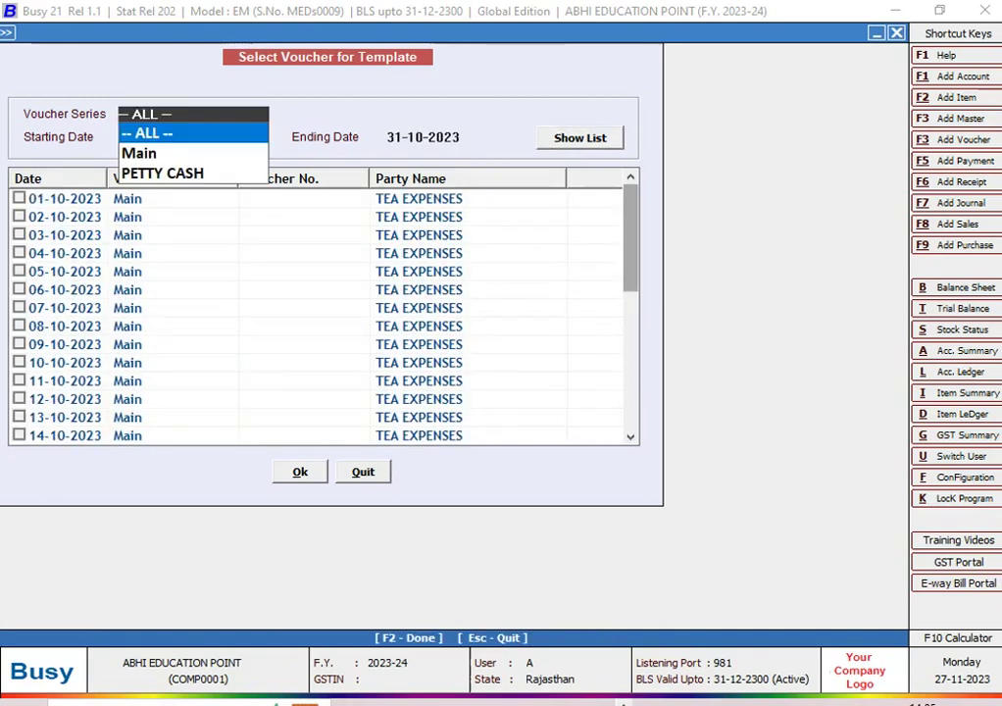
Set the 01-10-2023 PETROL EXPENSES voucher as a template named DAILY EXP and return to voucher replication.
scroll(323, 316, down, 6)
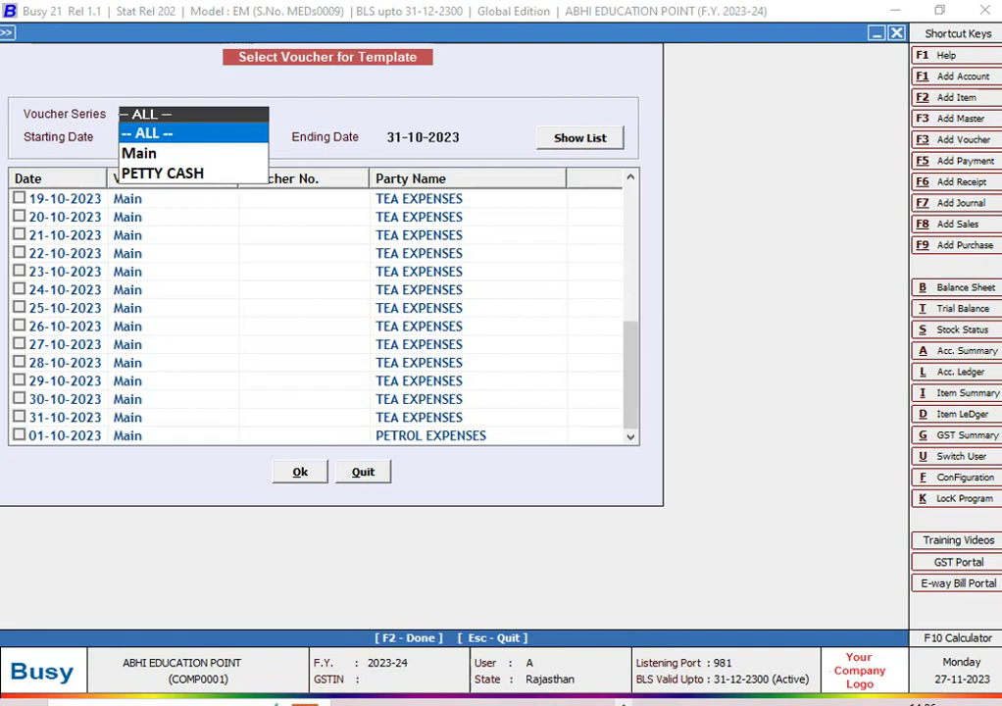
key(Return)
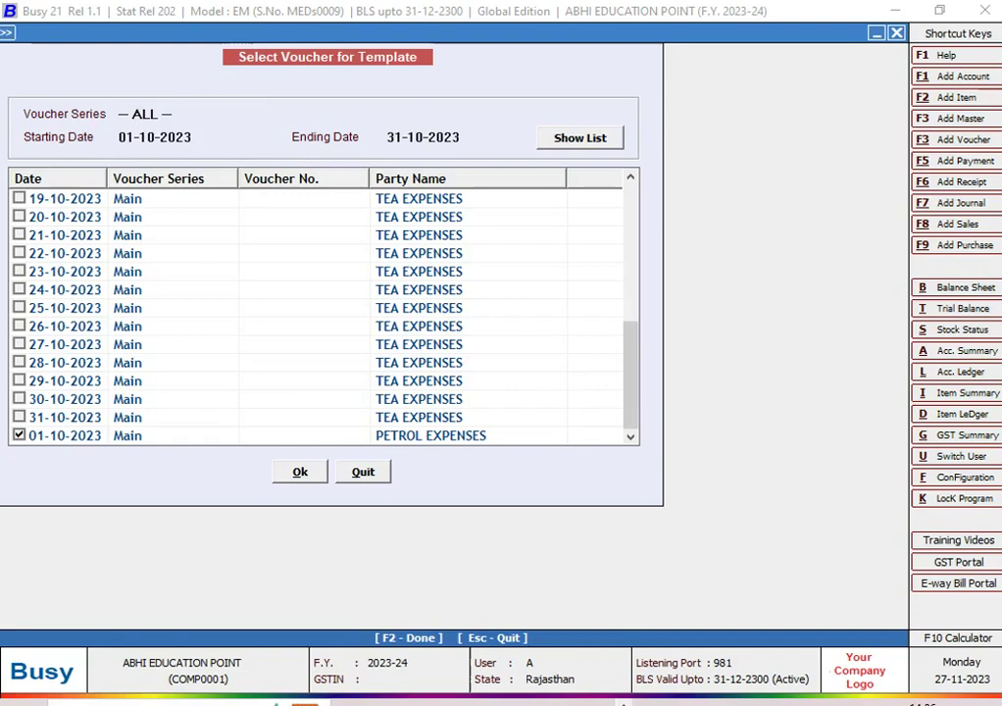
key(F2)
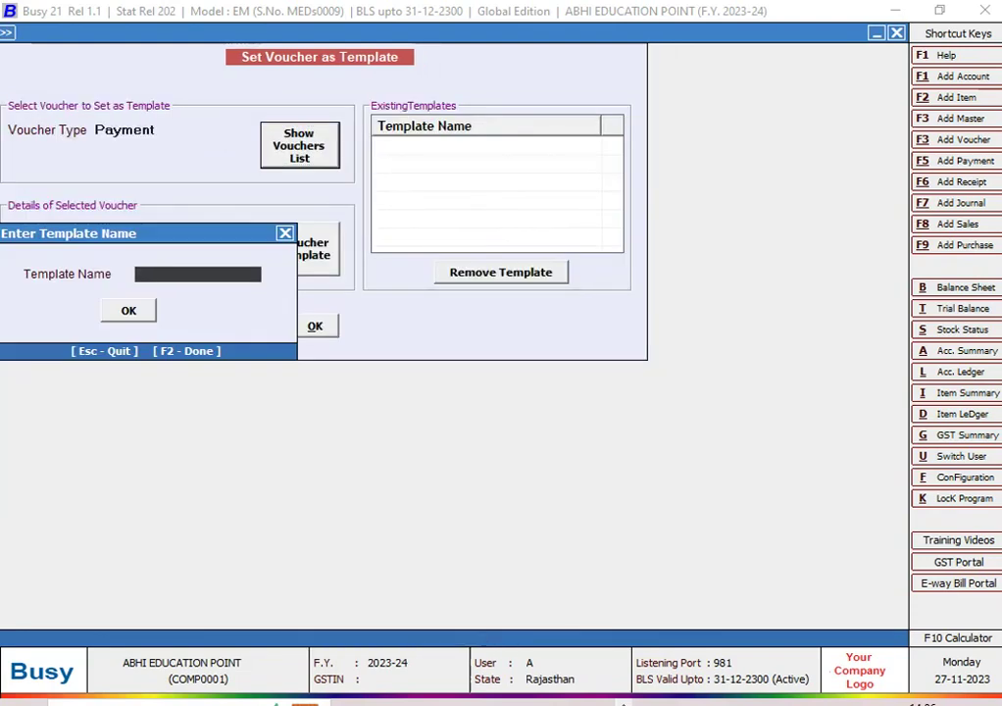
text(DAILY EXP)
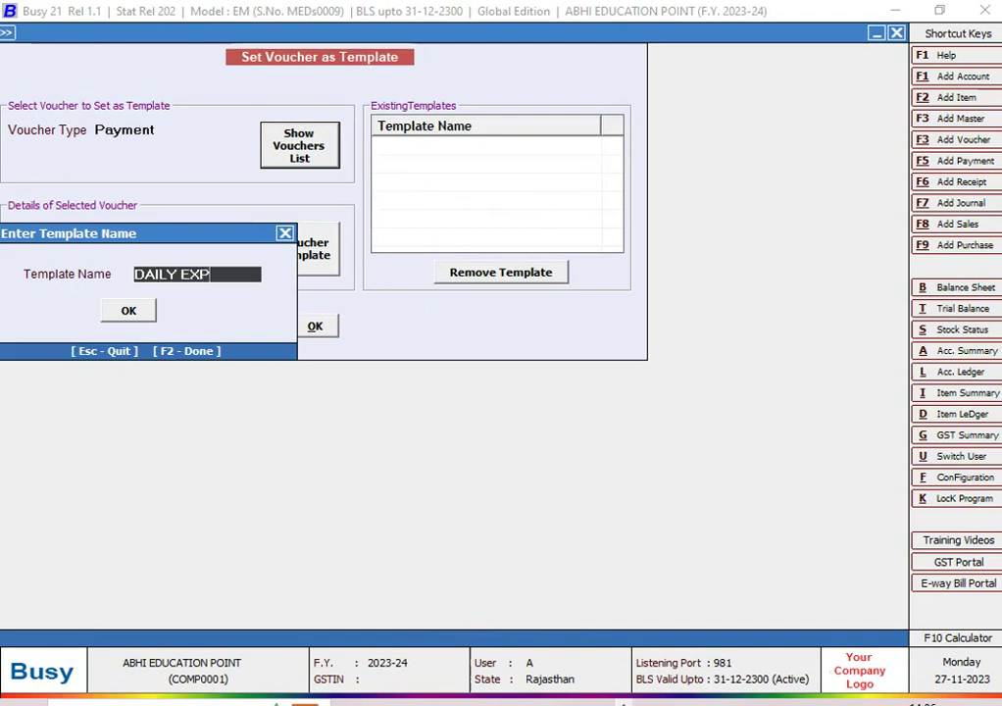
key(Return)
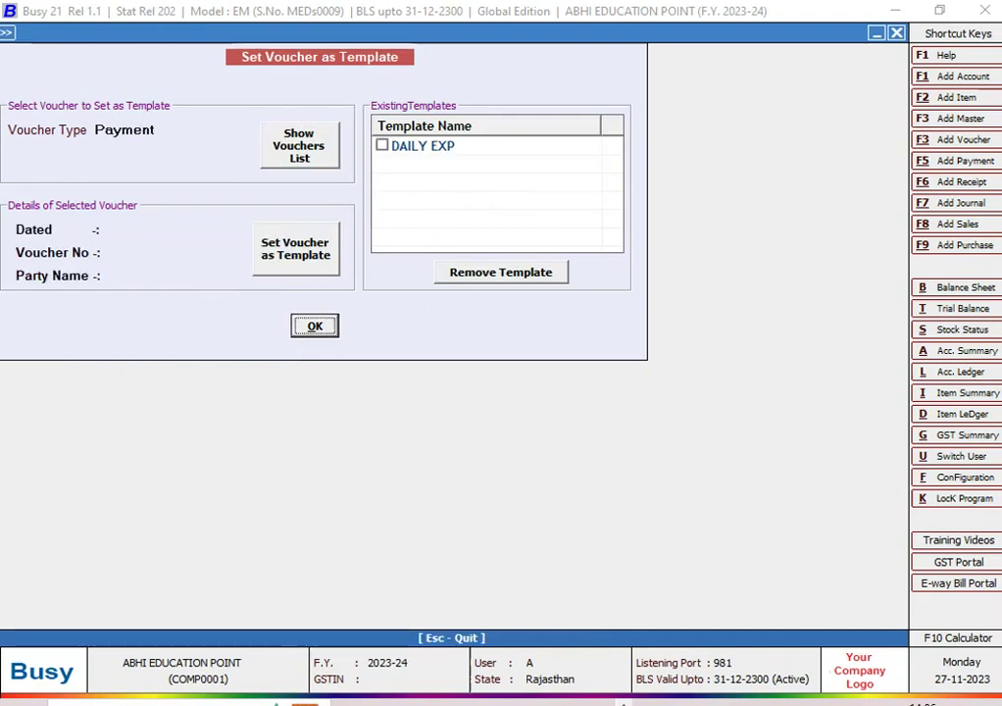
key(Return)
key(Return)
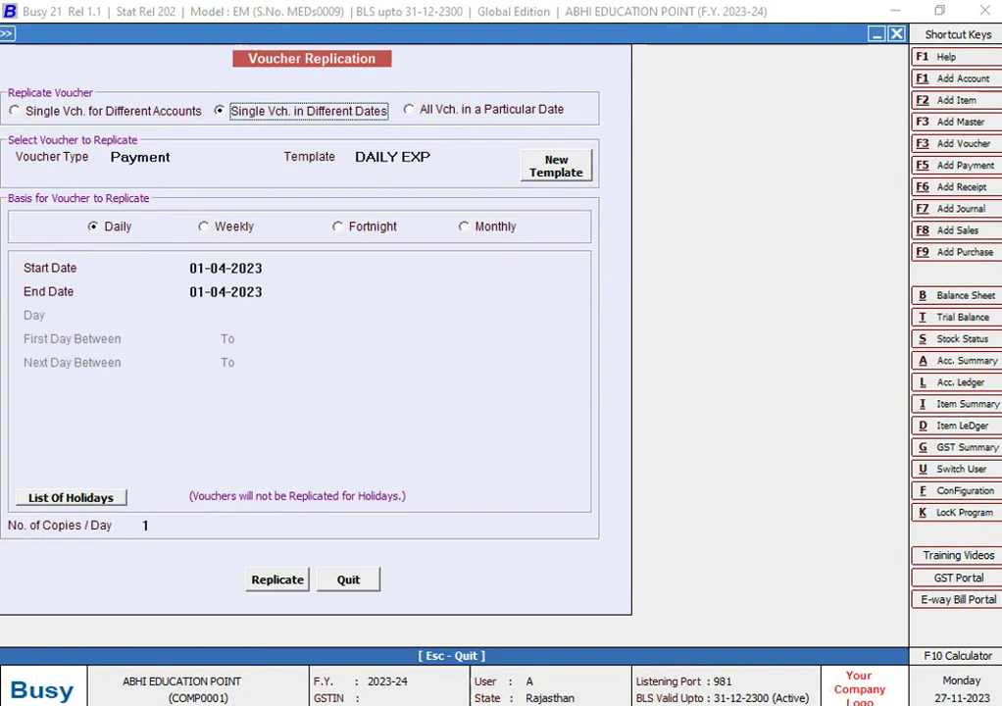
Set the voucher replication basis to daily with start date 02-10-2023 and end date 31-10-2023.
click(204, 227)
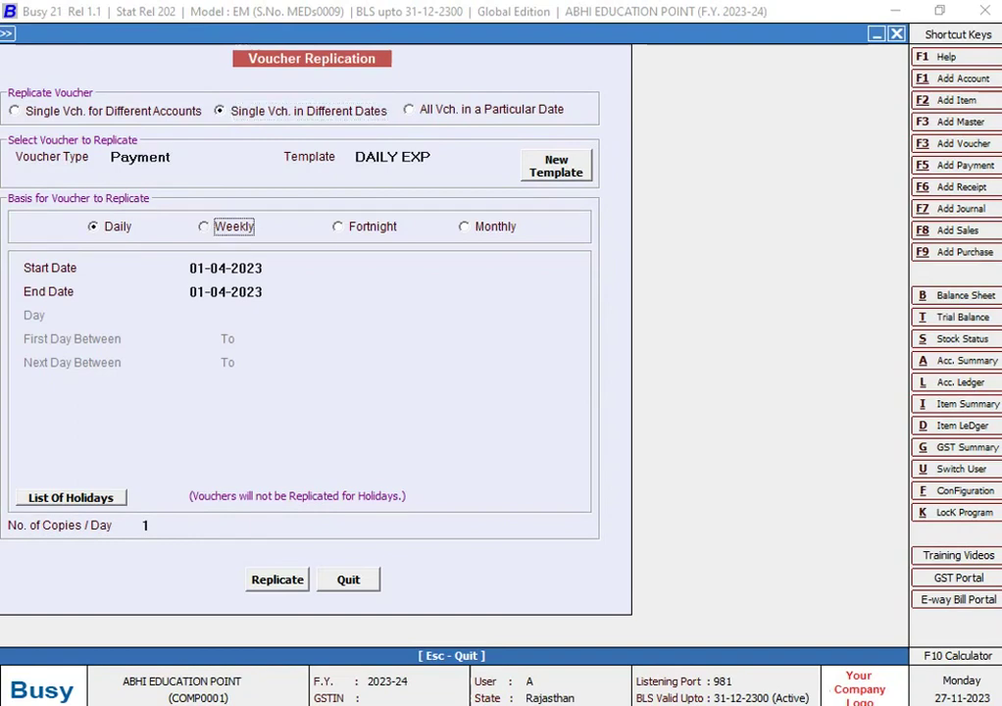
click(93, 226)
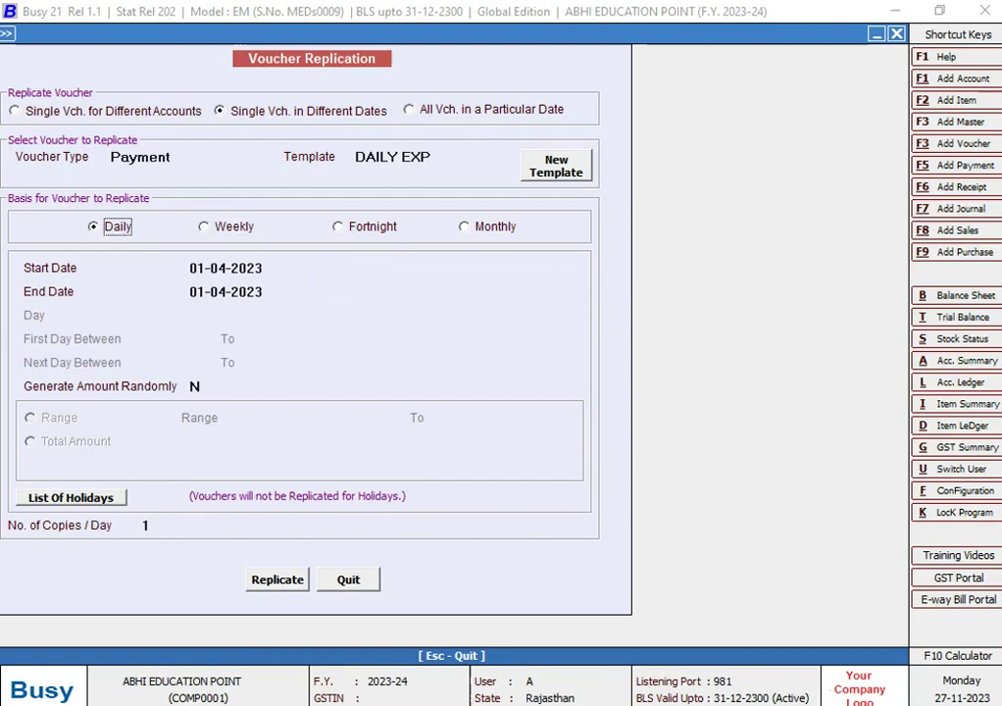
key(Return)
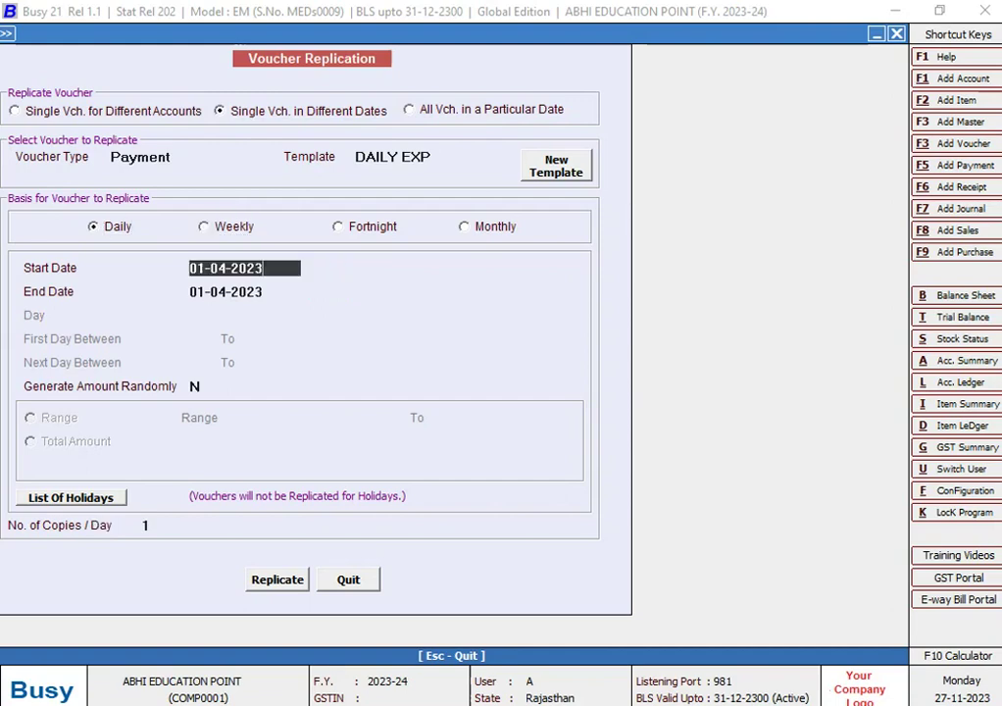
key(BackSpace)
key(BackSpace)
key(BackSpace)
key(BackSpace)
key(BackSpace)
key(BackSpace)
key(BackSpace)
key(BackSpace)
key(BackSpace)
key(BackSpace)
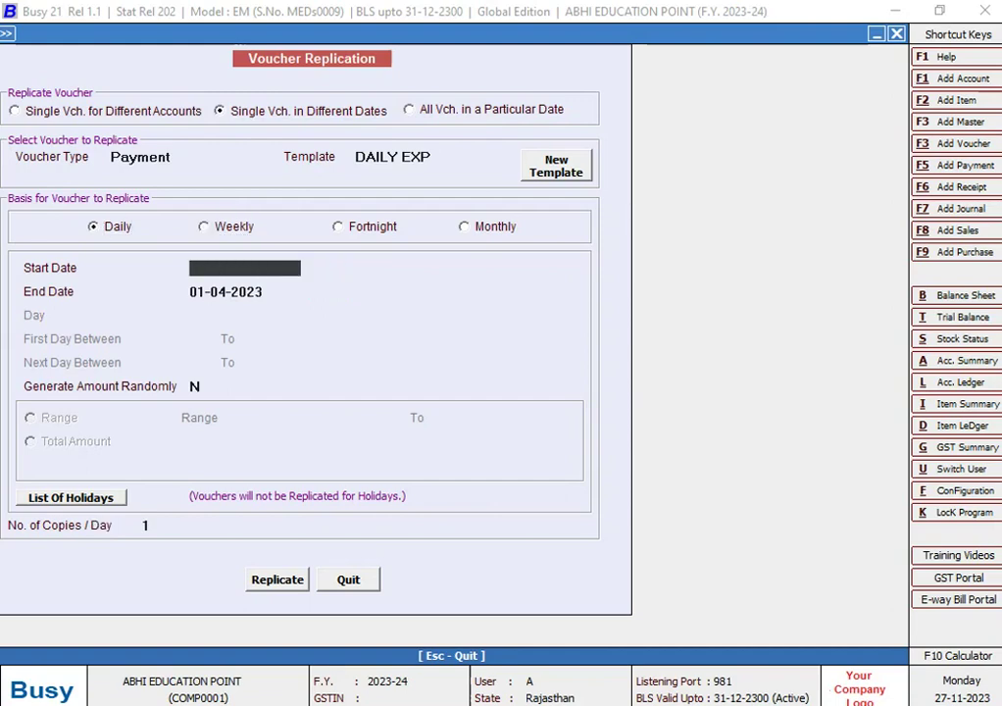
text(1)
key(BackSpace)
text(2-10)
key(Return)
text(31-10)
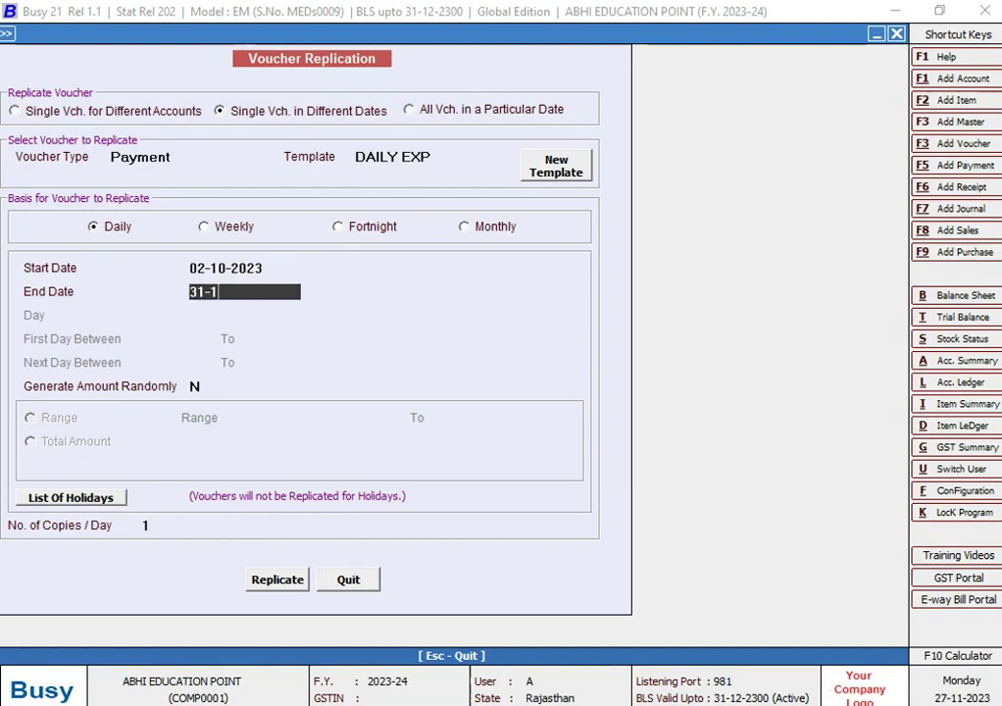
key(Return)
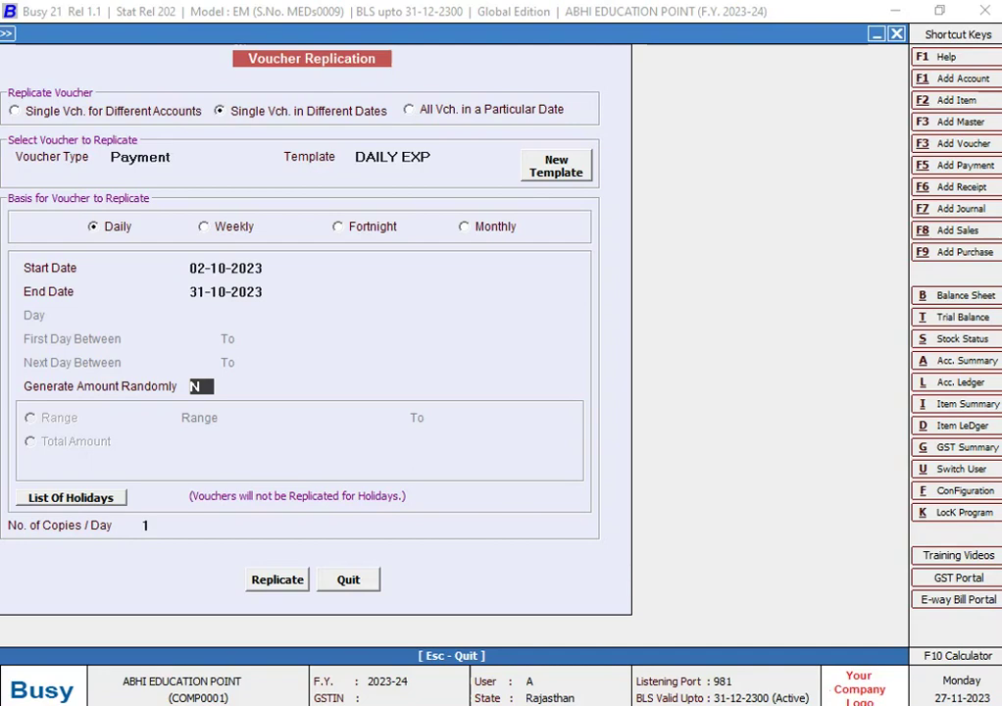
Enable random amount generation for the replicated vouchers by range, from 100 to 120.
key(y)
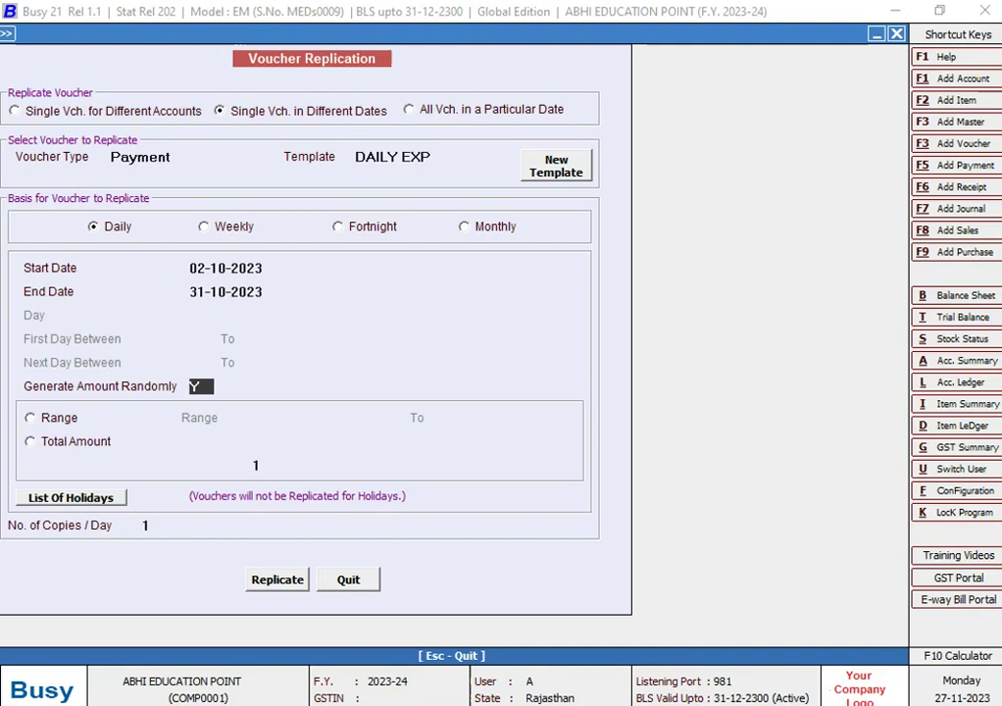
key(Return)
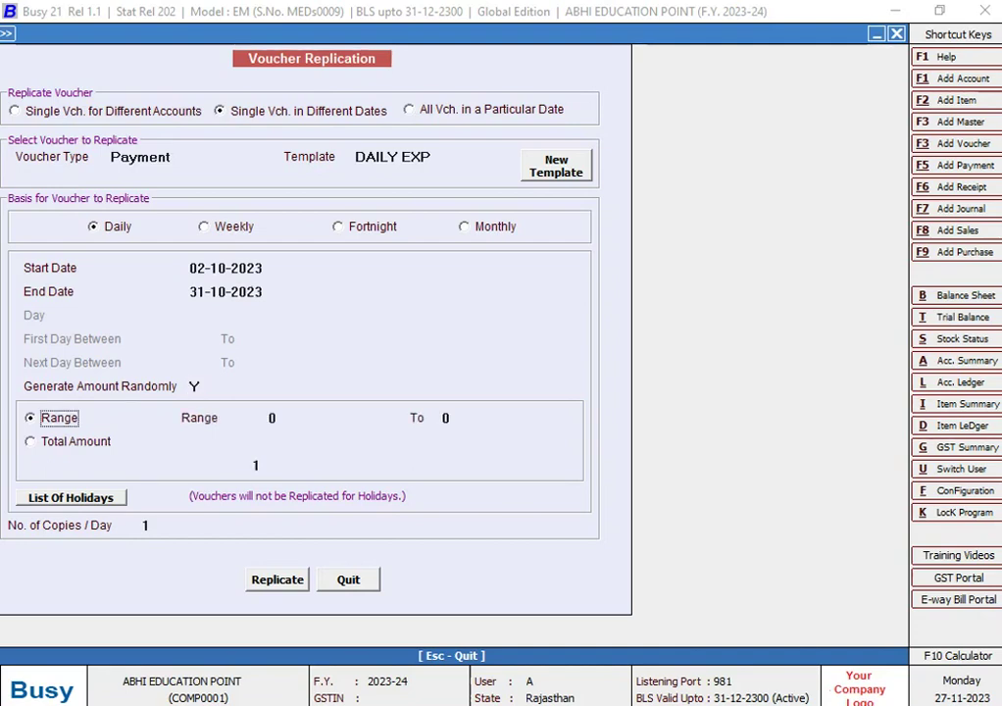
key(Return)
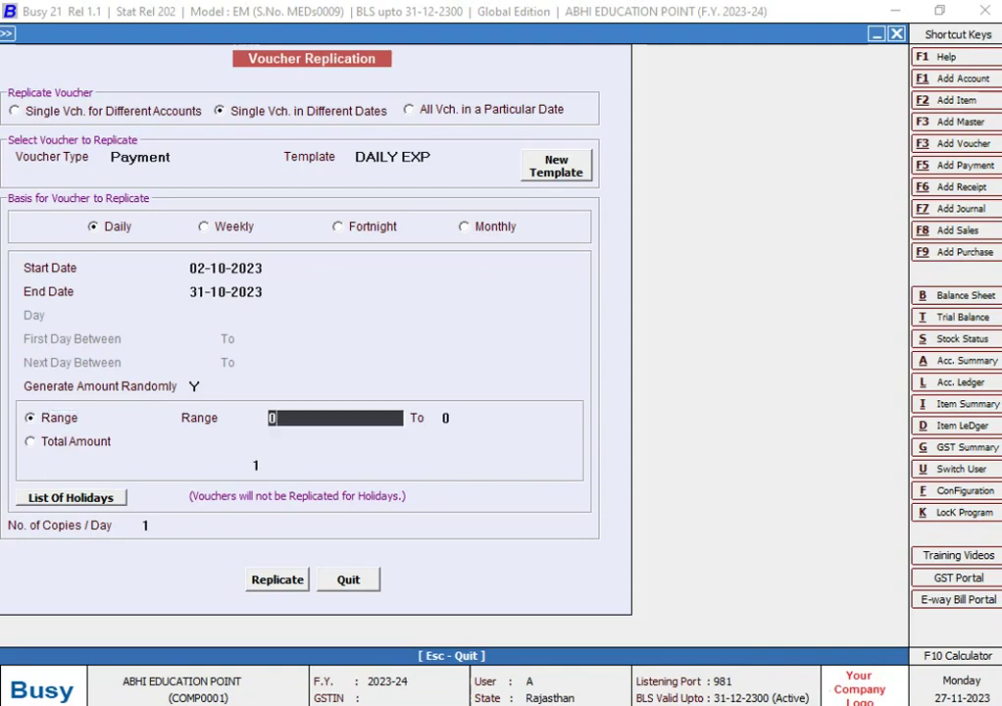
key(BackSpace)
text(100)
key(Return)
text(120)
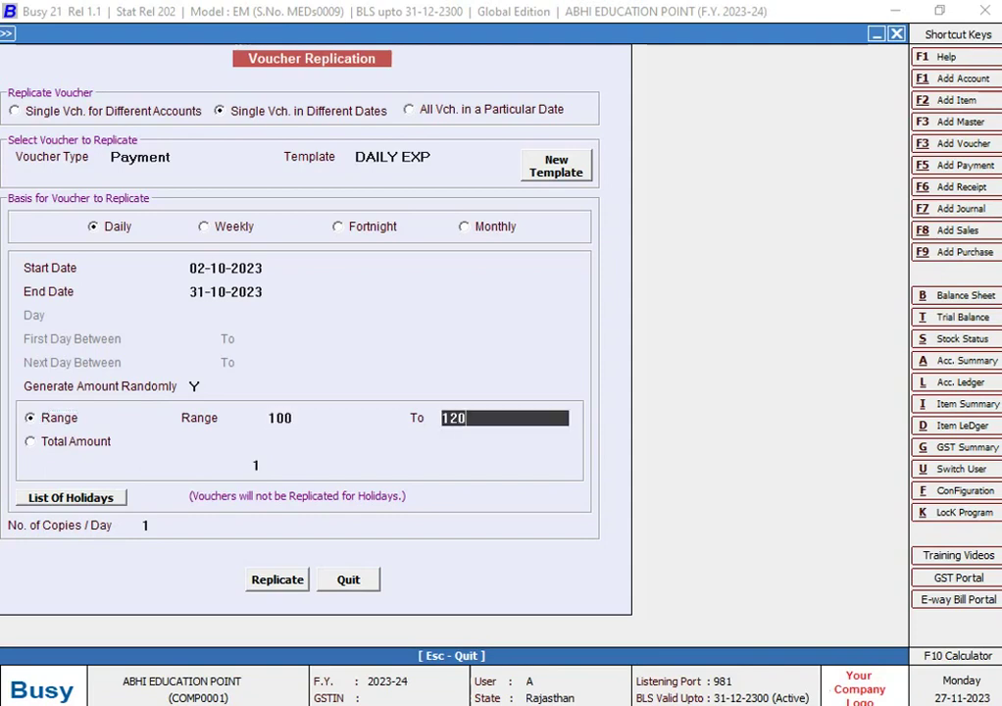
key(Return)
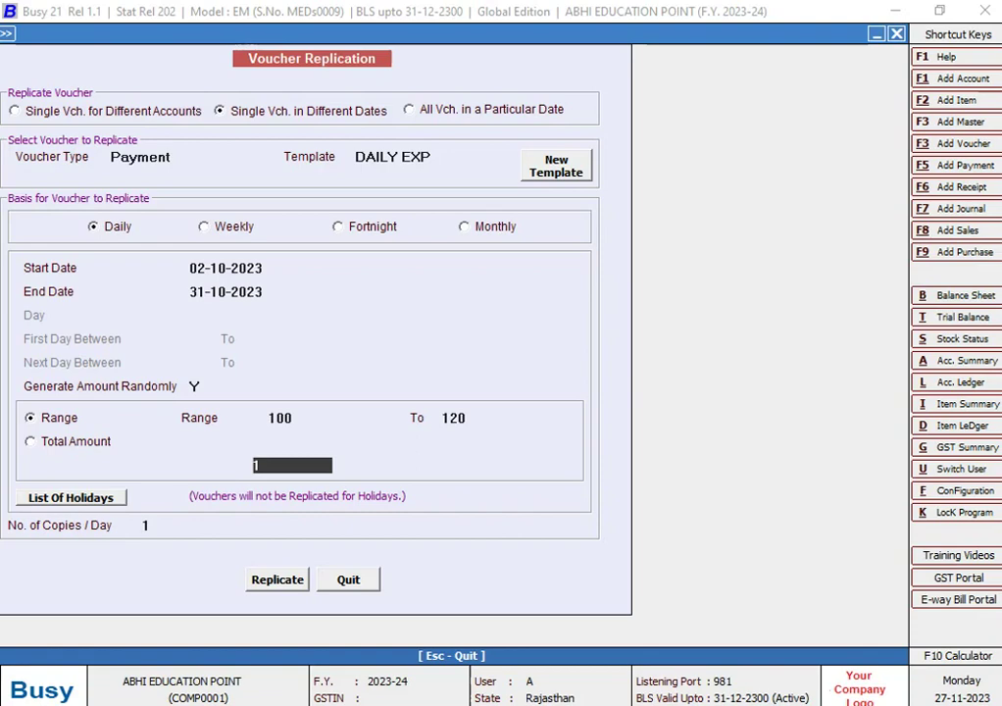
click(30, 441)
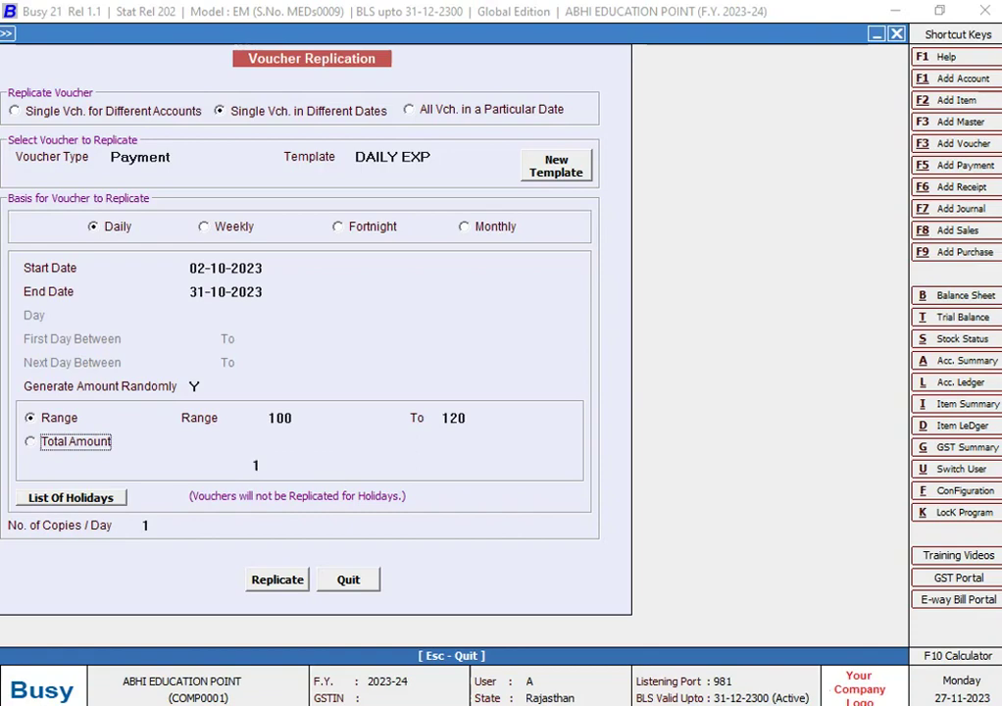
key(Return)
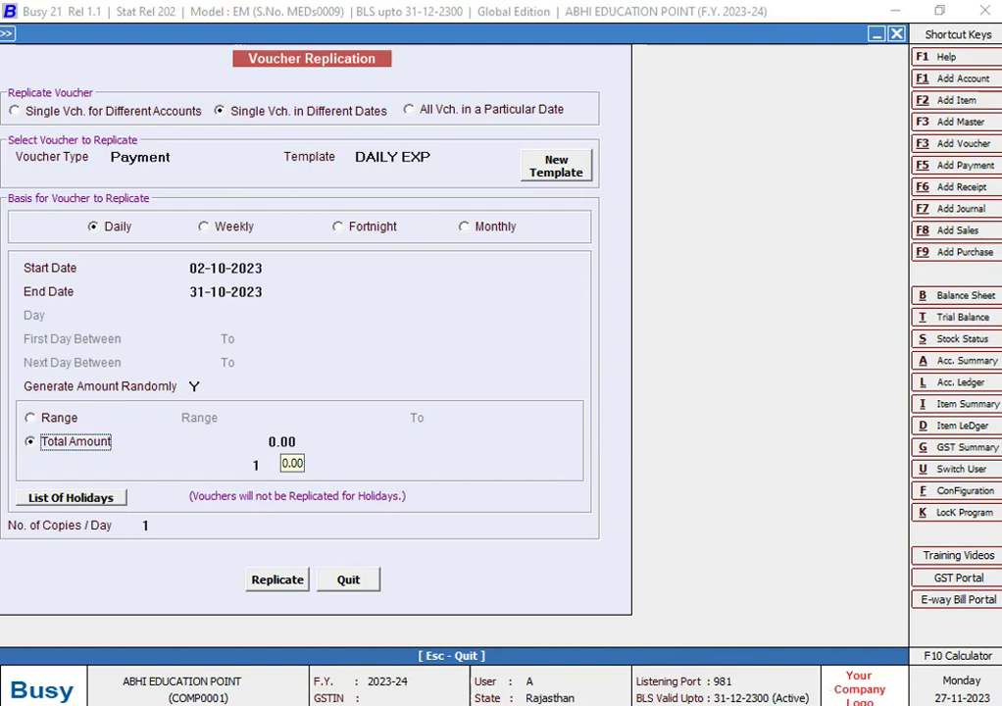
key(Escape)
key(Up)
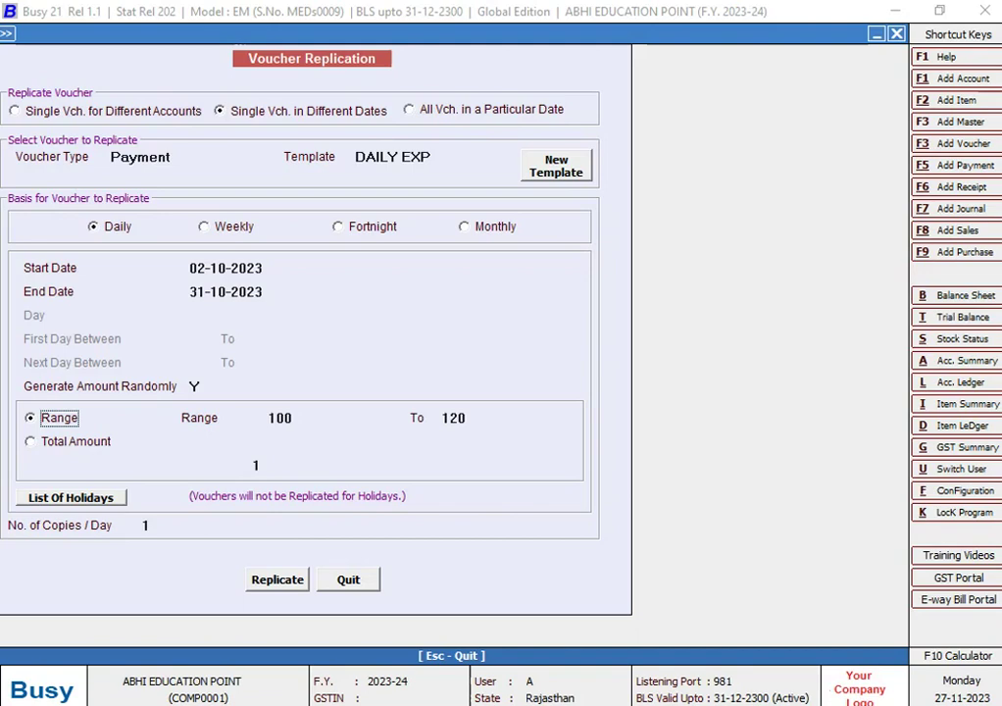
Replicate the DAILY EXP voucher with the chosen settings and leave the voucher replication utility.
key(Return)
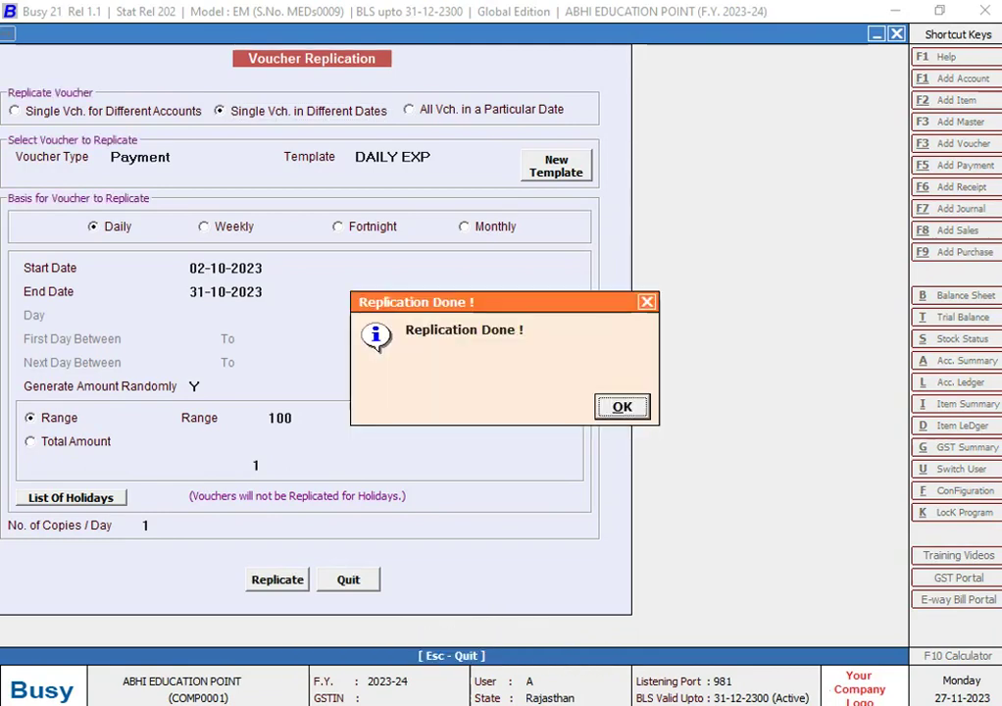
key(Return)
key(Escape)
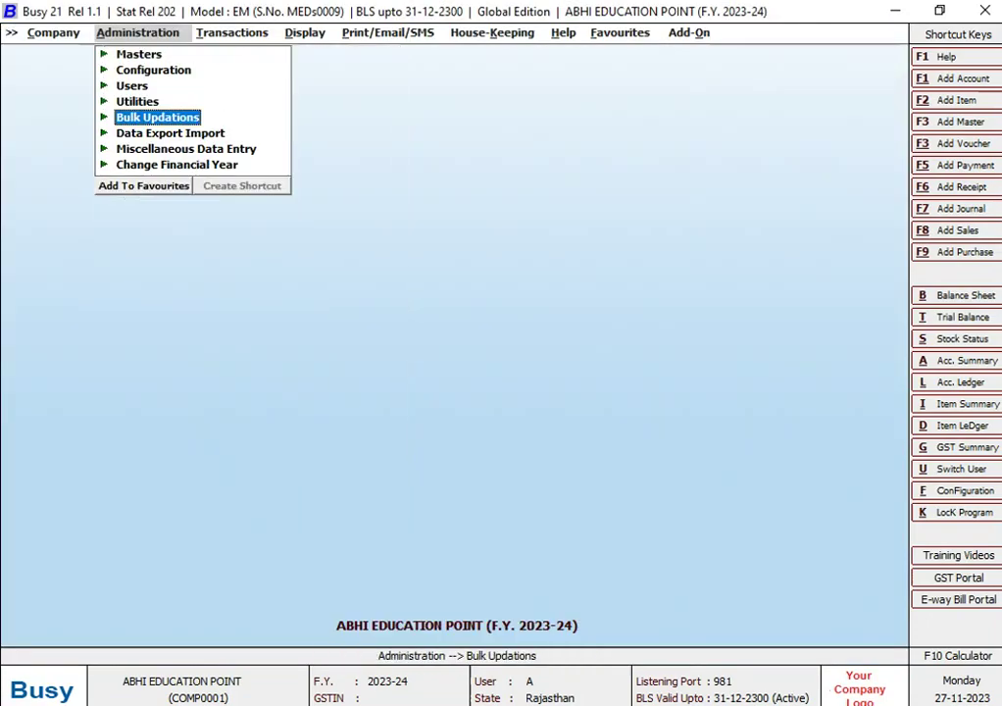
Open the account ledger of PETROL EXPENSES for 01-04-2023 to 31-10-2023 with the default display options.
key(l)
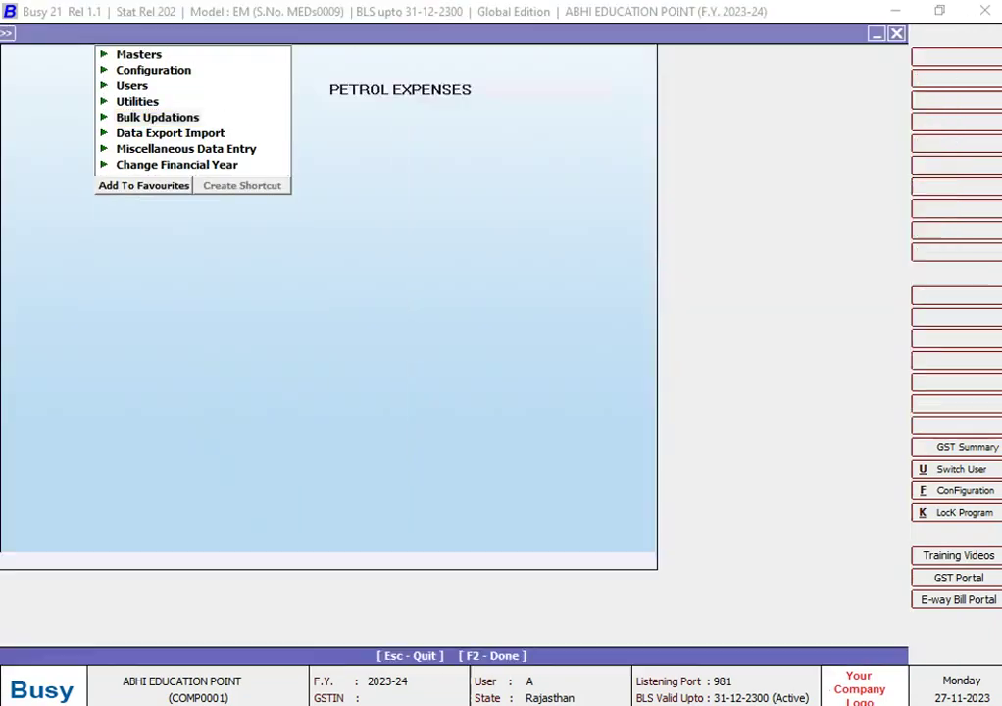
key(Return)
key(Return)
key(Return)
key(Return)
key(Return)
key(Return)
key(Return)
key(Return)
key(Return)
key(Return)
key(Return)
key(Return)
key(Return)
key(Return)
key(Return)
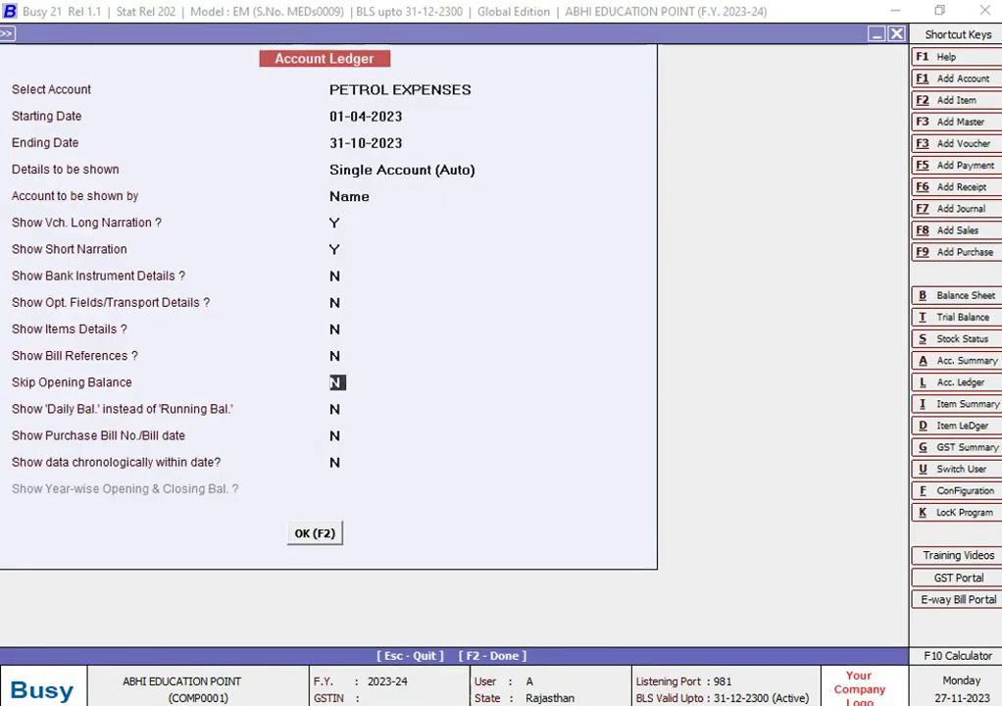
Examine the dates and debit amounts of the replicated October payment entries throughout the PETROL EXPENSES ledger.
key(Down)
key(Down)
key(Down)
key(Down)
key(Down)
key(Down)
key(Down)
key(Down)
key(Down)
key(Down)
key(Down)
key(Down)
key(Down)
key(Down)
key(Down)
key(Down)
key(Down)
key(Down)
key(Down)
key(Down)
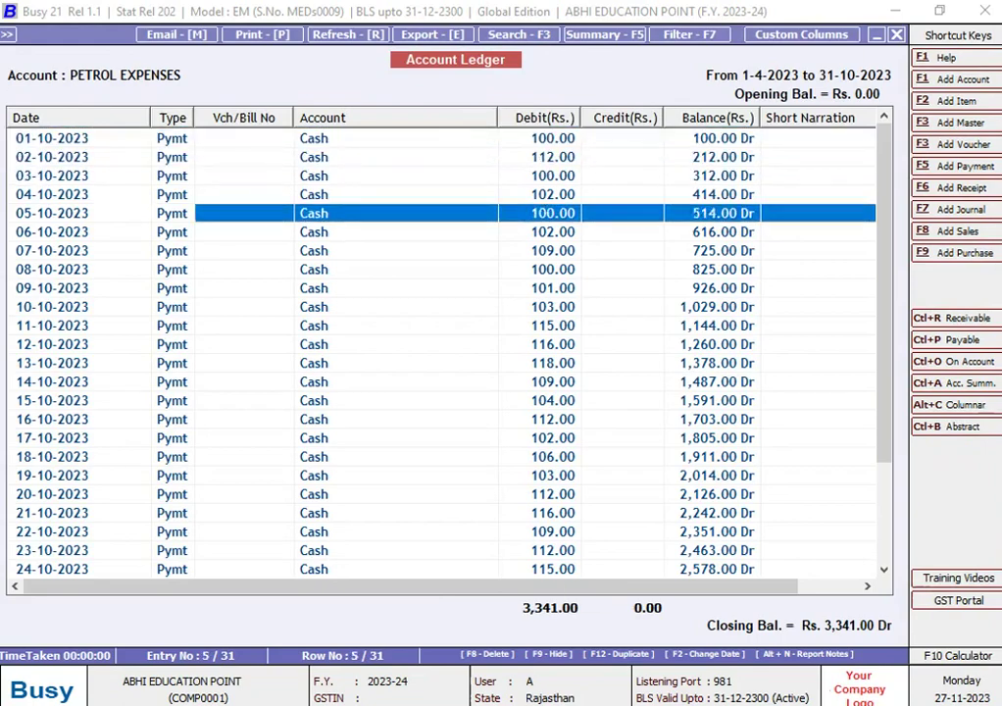
key(Up)
key(Up)
key(Up)
key(Up)
key(Up)
key(Up)
key(Up)
key(Up)
key(Up)
key(Up)
key(Up)
key(Up)
key(Up)
key(Up)
key(Up)
key(Up)
key(Up)
key(Up)
key(Up)
key(Up)
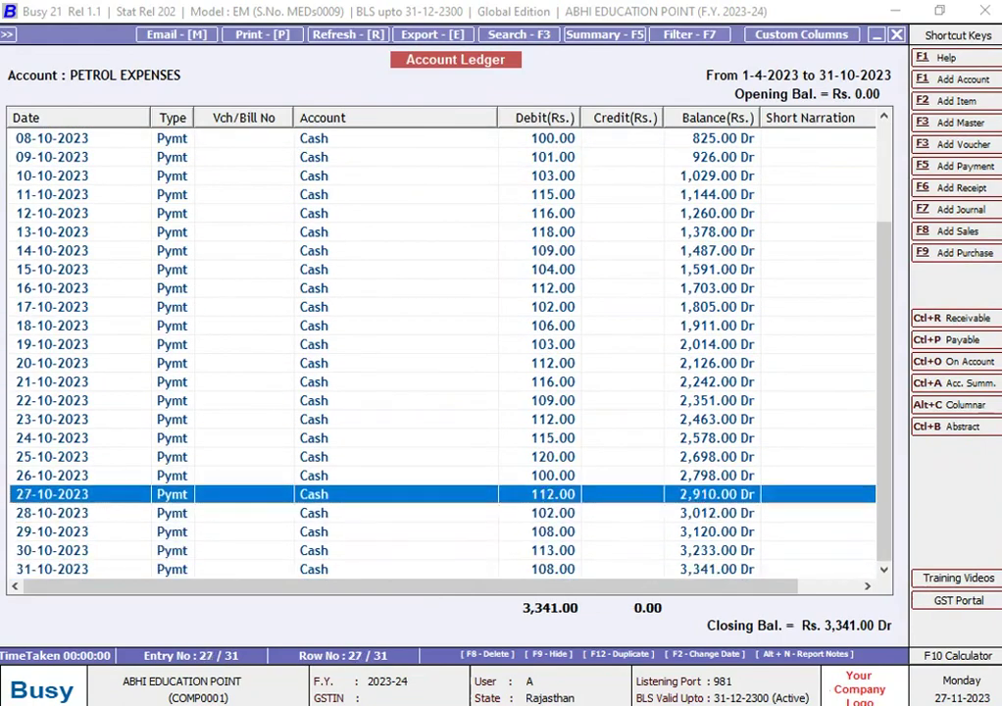
key(Down)
key(Down)
key(Down)
key(Down)
key(Down)
key(Down)
key(Down)
key(Down)
key(Down)
key(Down)
key(Down)
key(Down)
key(Down)
key(Down)
key(Down)
key(Down)
key(Down)
key(Down)
key(Down)
key(Down)
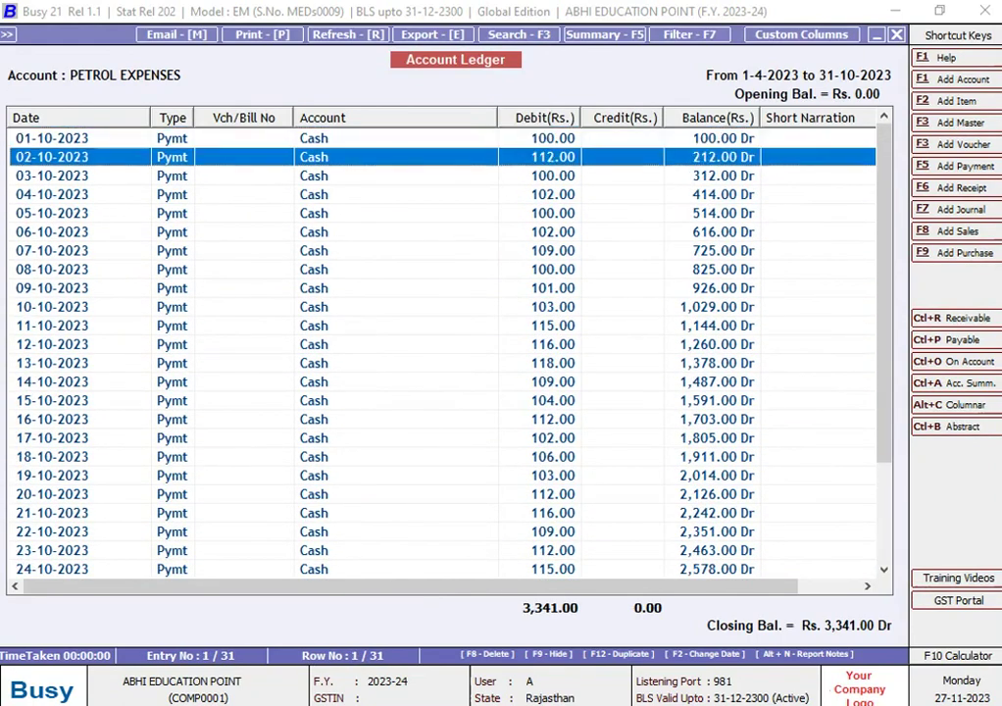